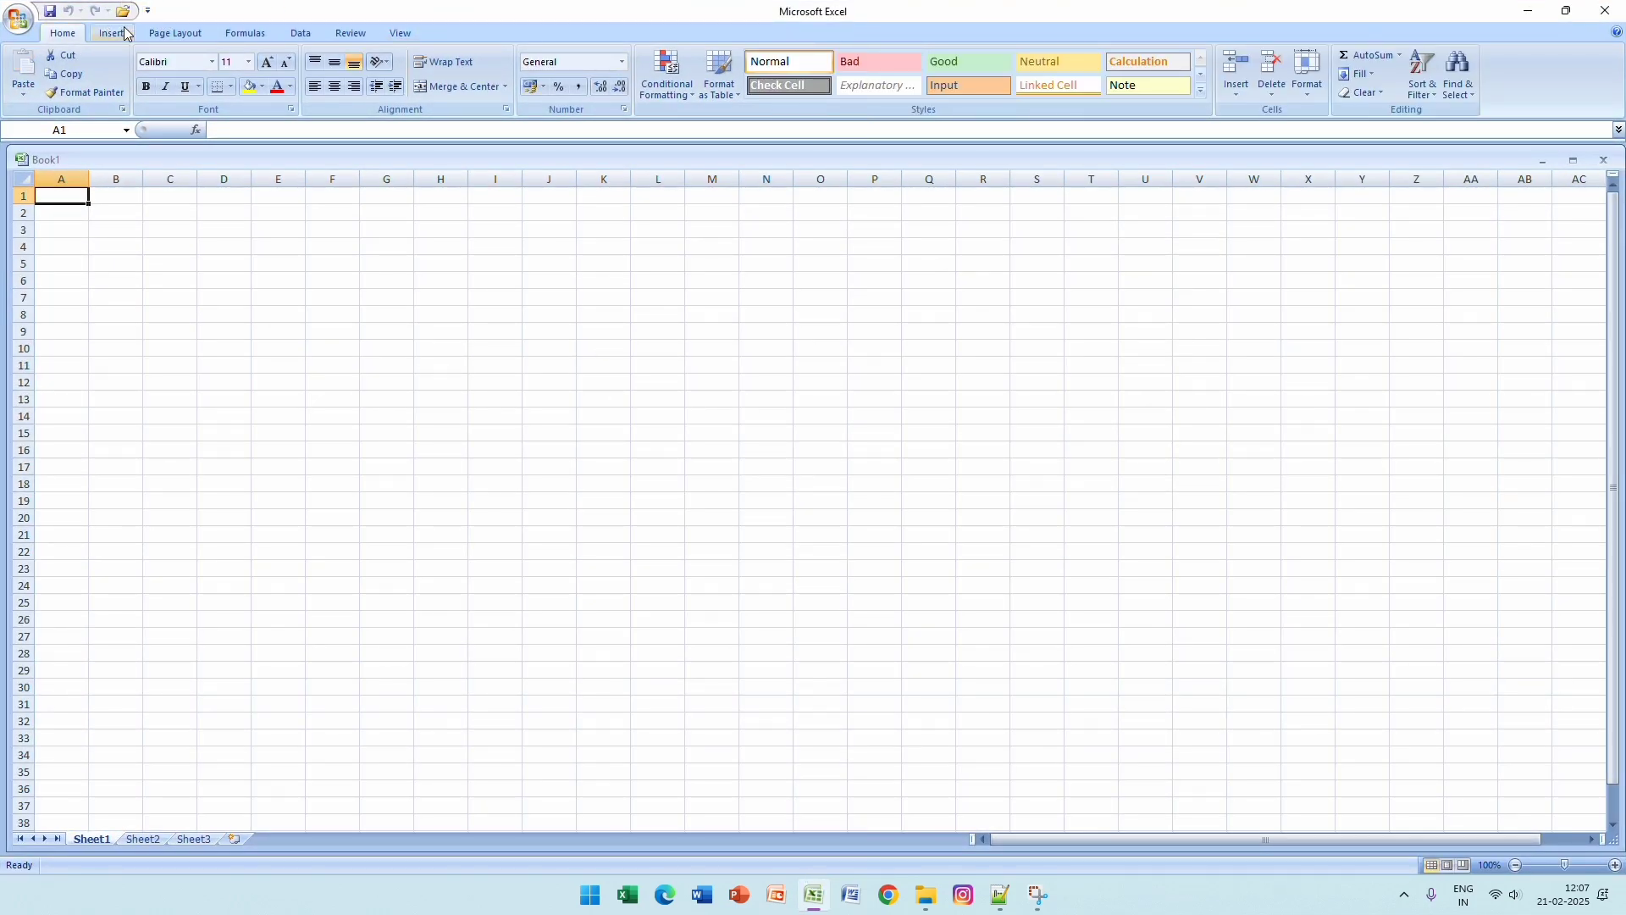
Open the Quick Access Toolbar customization options and list the commands not in the ribbon
{"action": "left_click", "coordinate": [148, 11]}
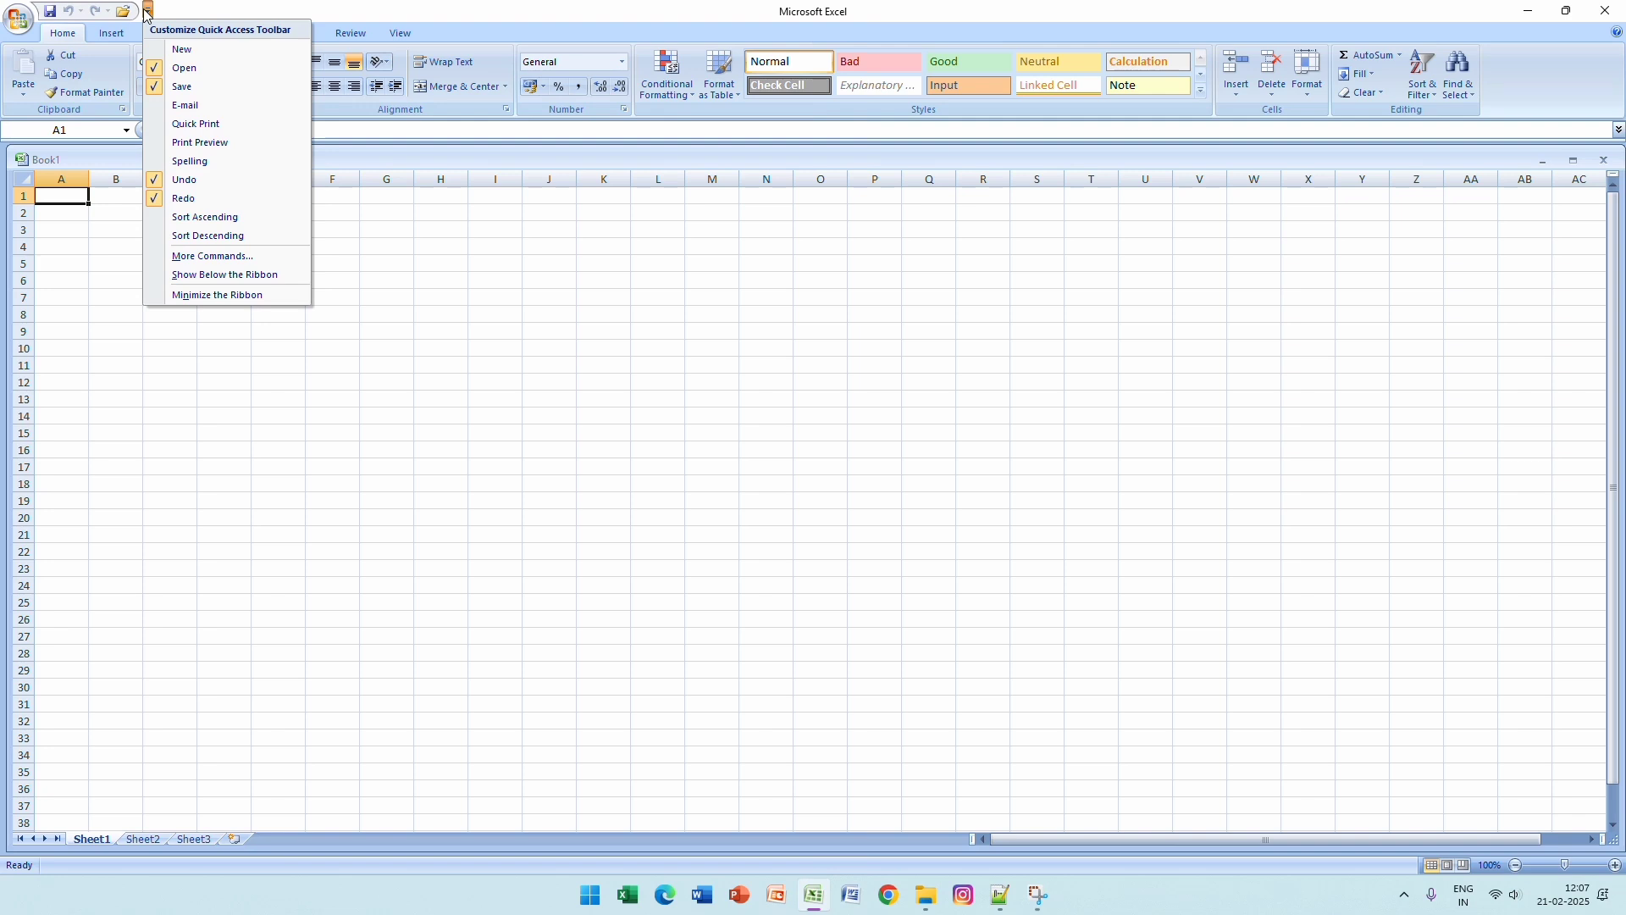
{"action": "left_click", "coordinate": [240, 256]}
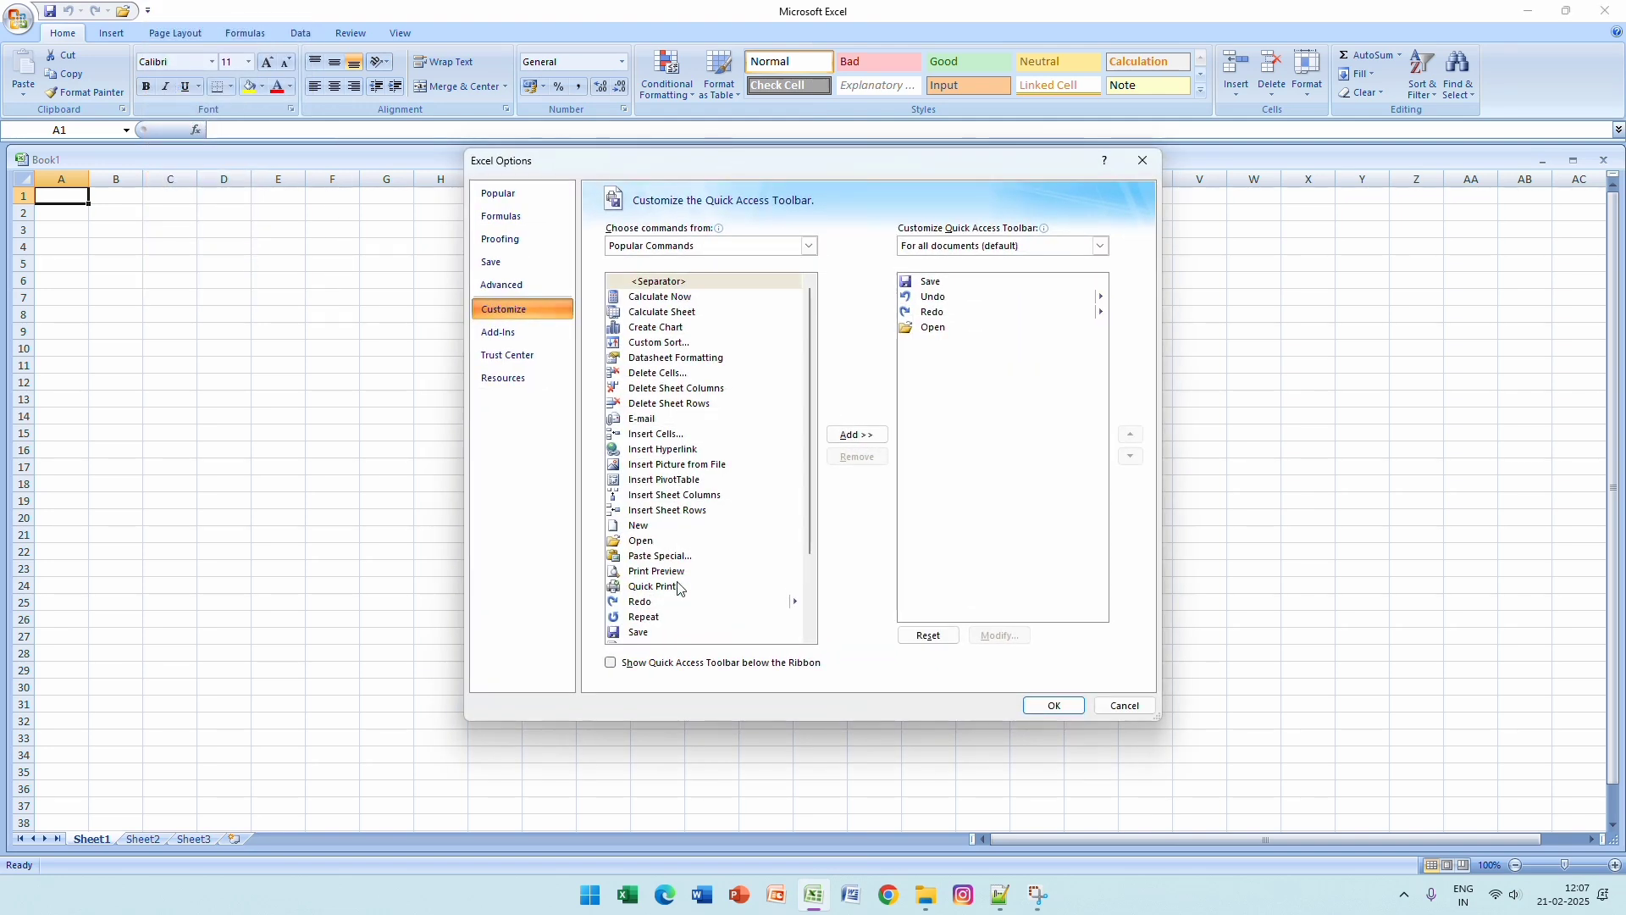
{"action": "left_click", "coordinate": [810, 251]}
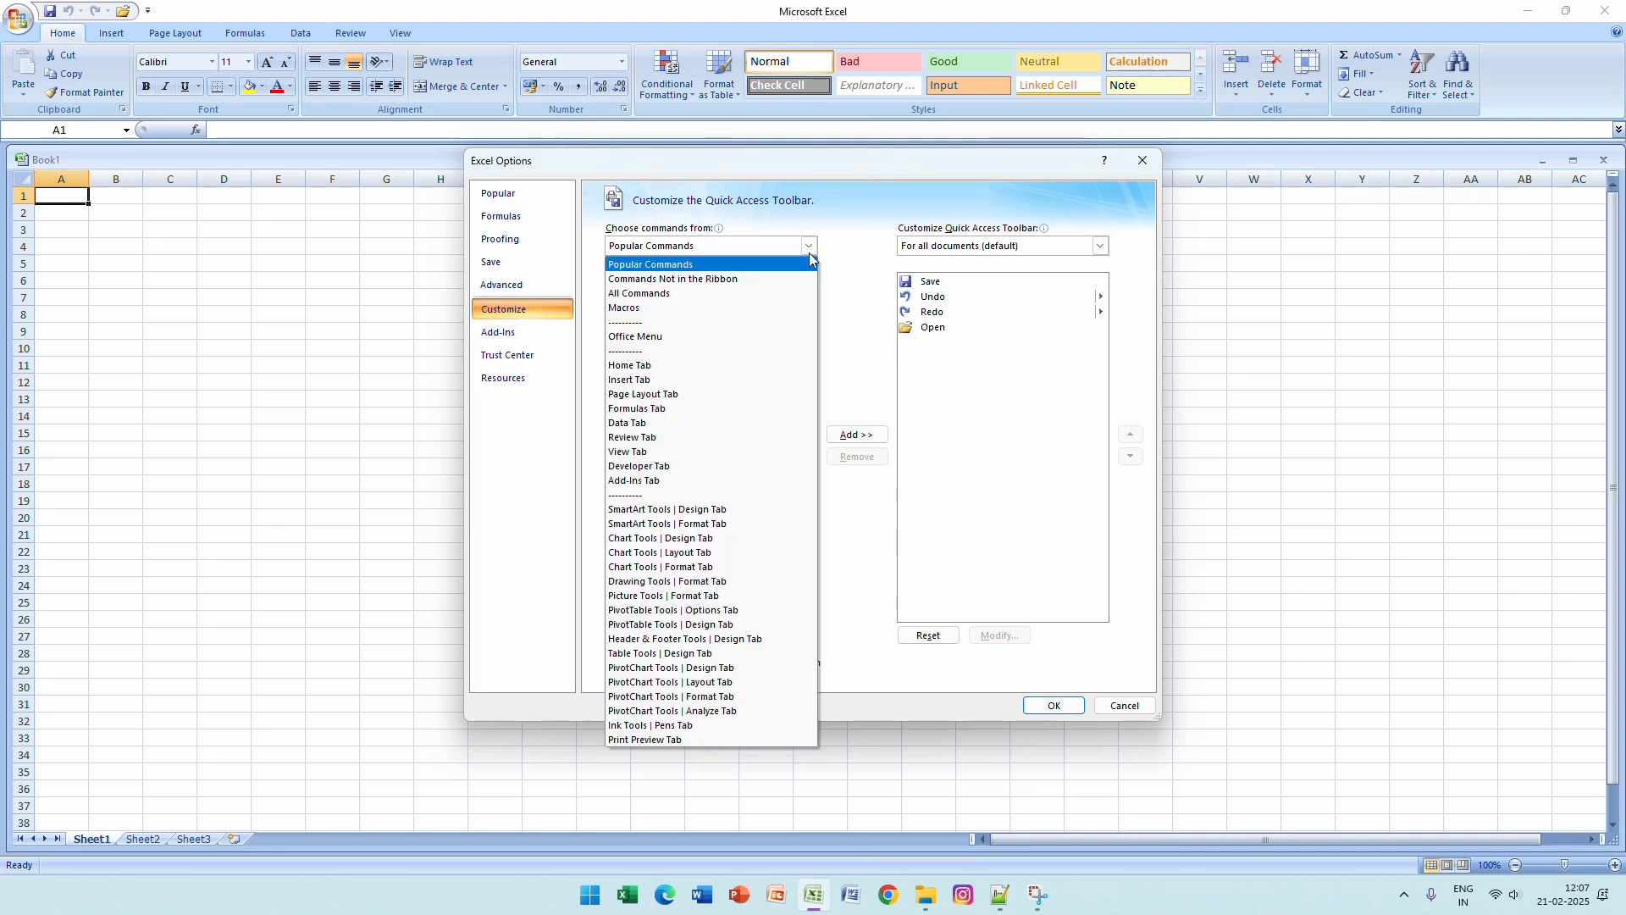
{"action": "left_click", "coordinate": [739, 280]}
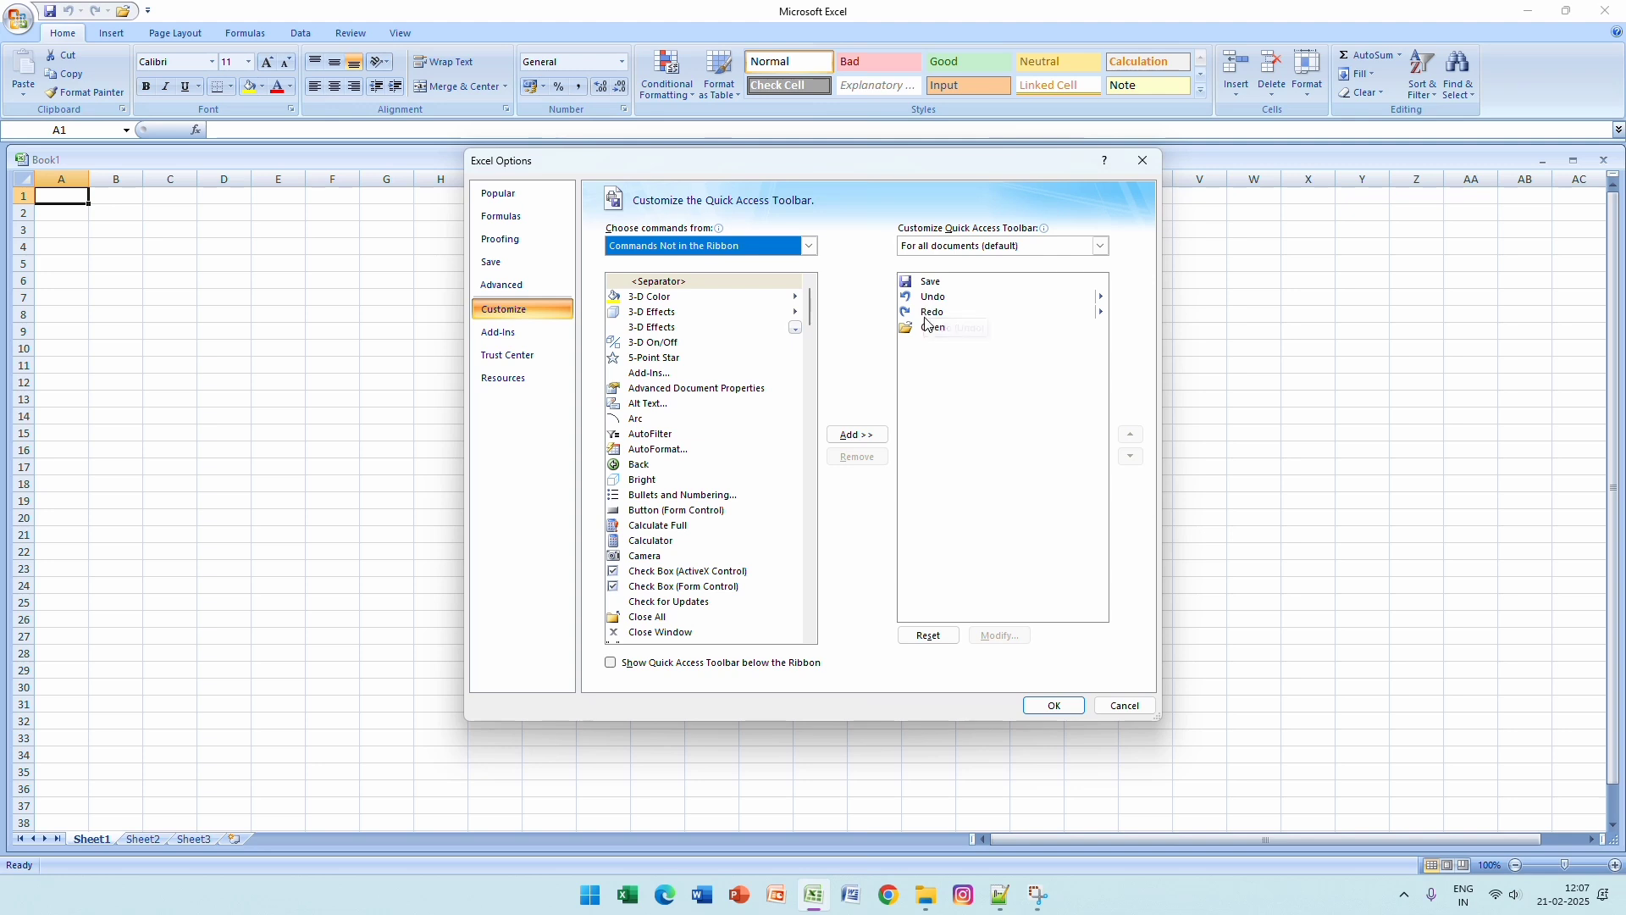
Add the Form command to the Quick Access Toolbar for all documents and apply the options
{"action": "scroll", "coordinate": [718, 378], "scroll_direction": "down", "scroll_amount": 2}
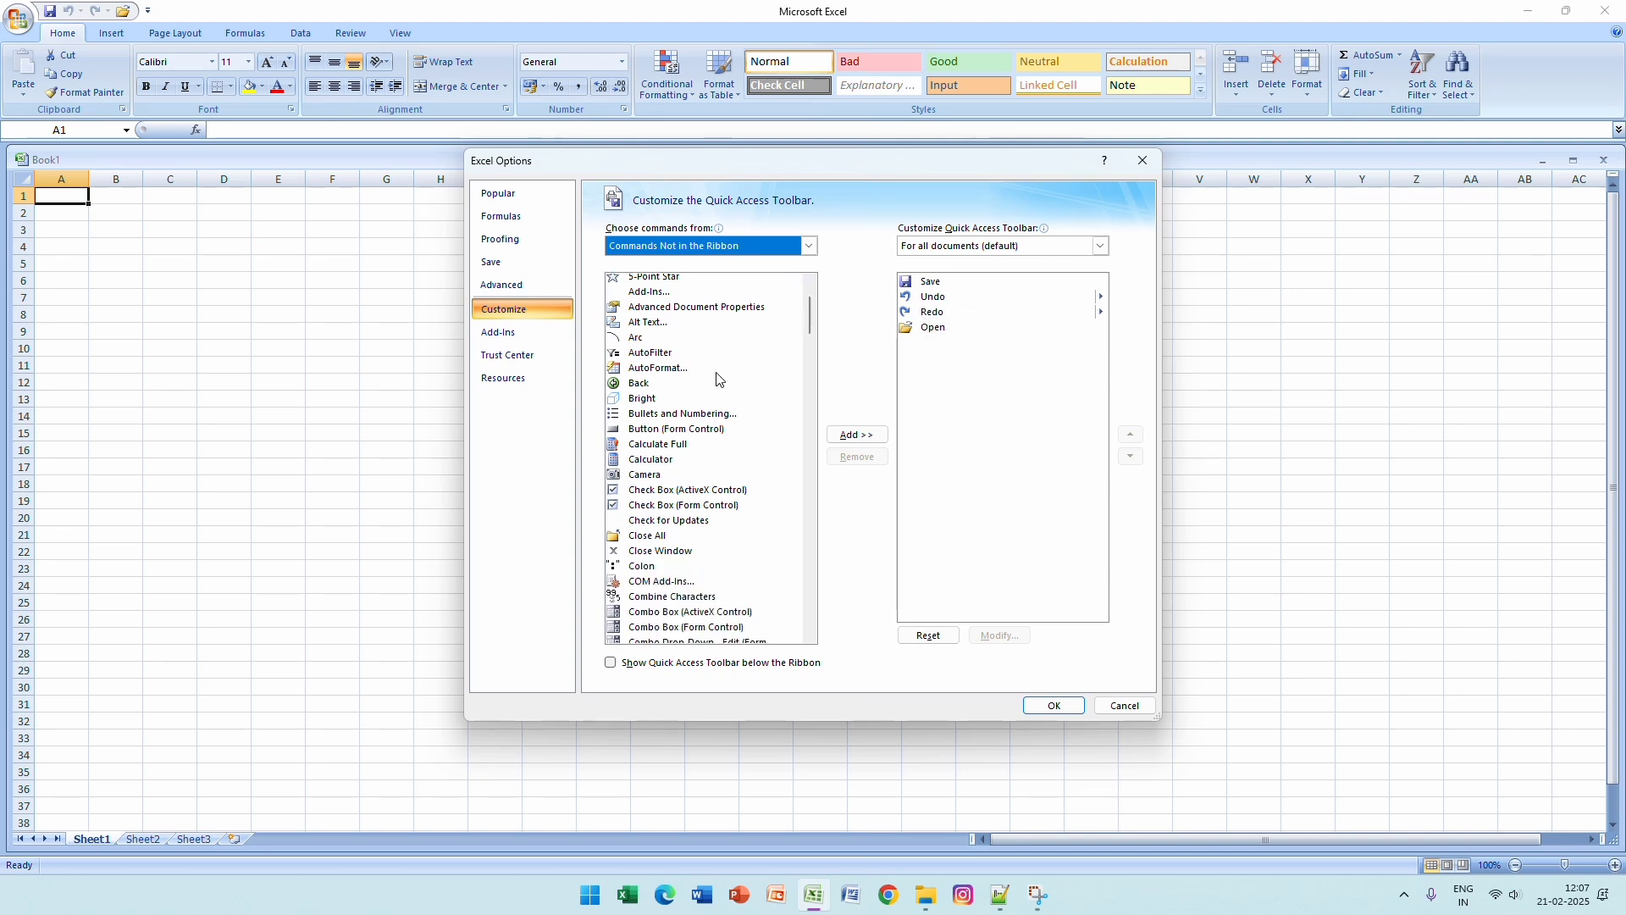
{"action": "scroll", "coordinate": [716, 381], "scroll_direction": "down", "scroll_amount": 2}
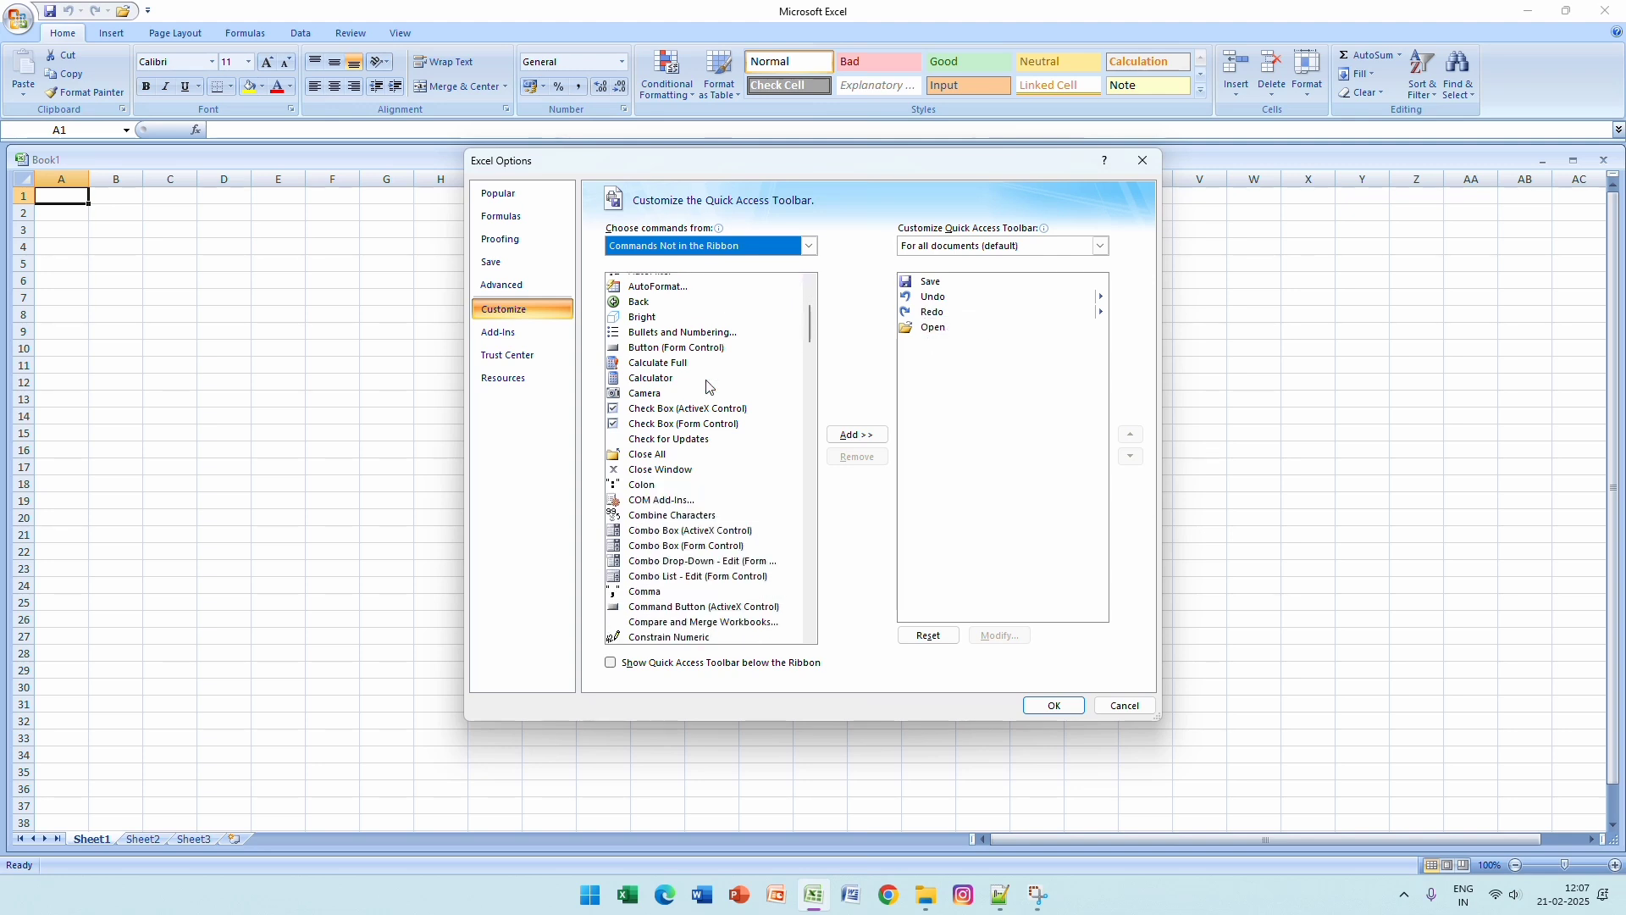
{"action": "scroll", "coordinate": [709, 386], "scroll_direction": "down", "scroll_amount": 4}
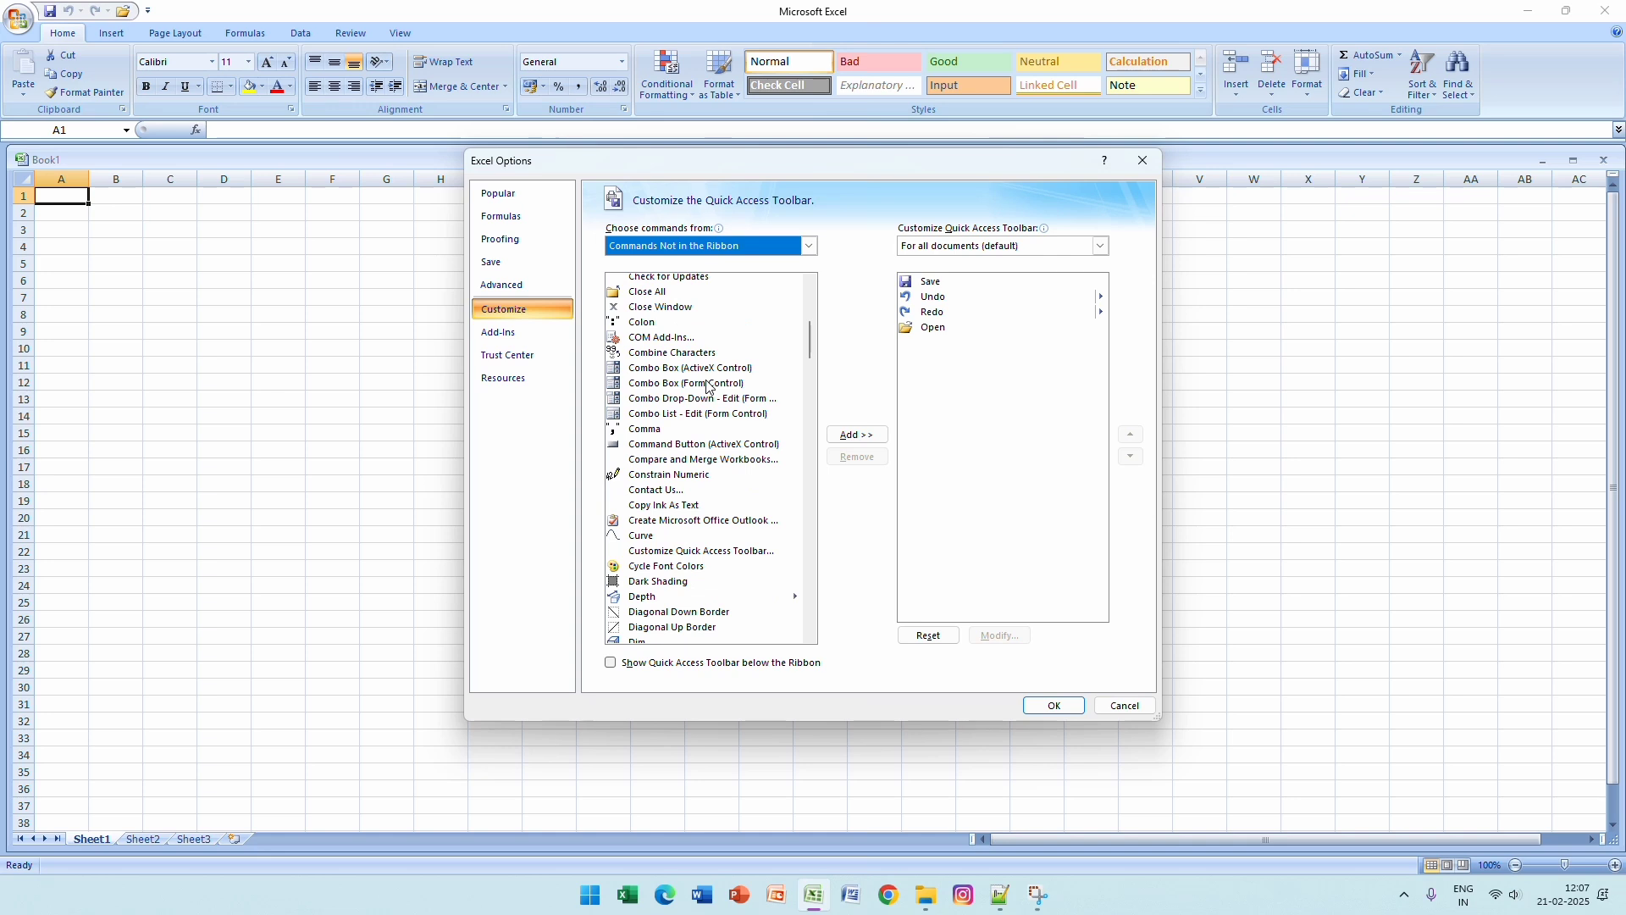
{"action": "scroll", "coordinate": [708, 386], "scroll_direction": "down", "scroll_amount": 4}
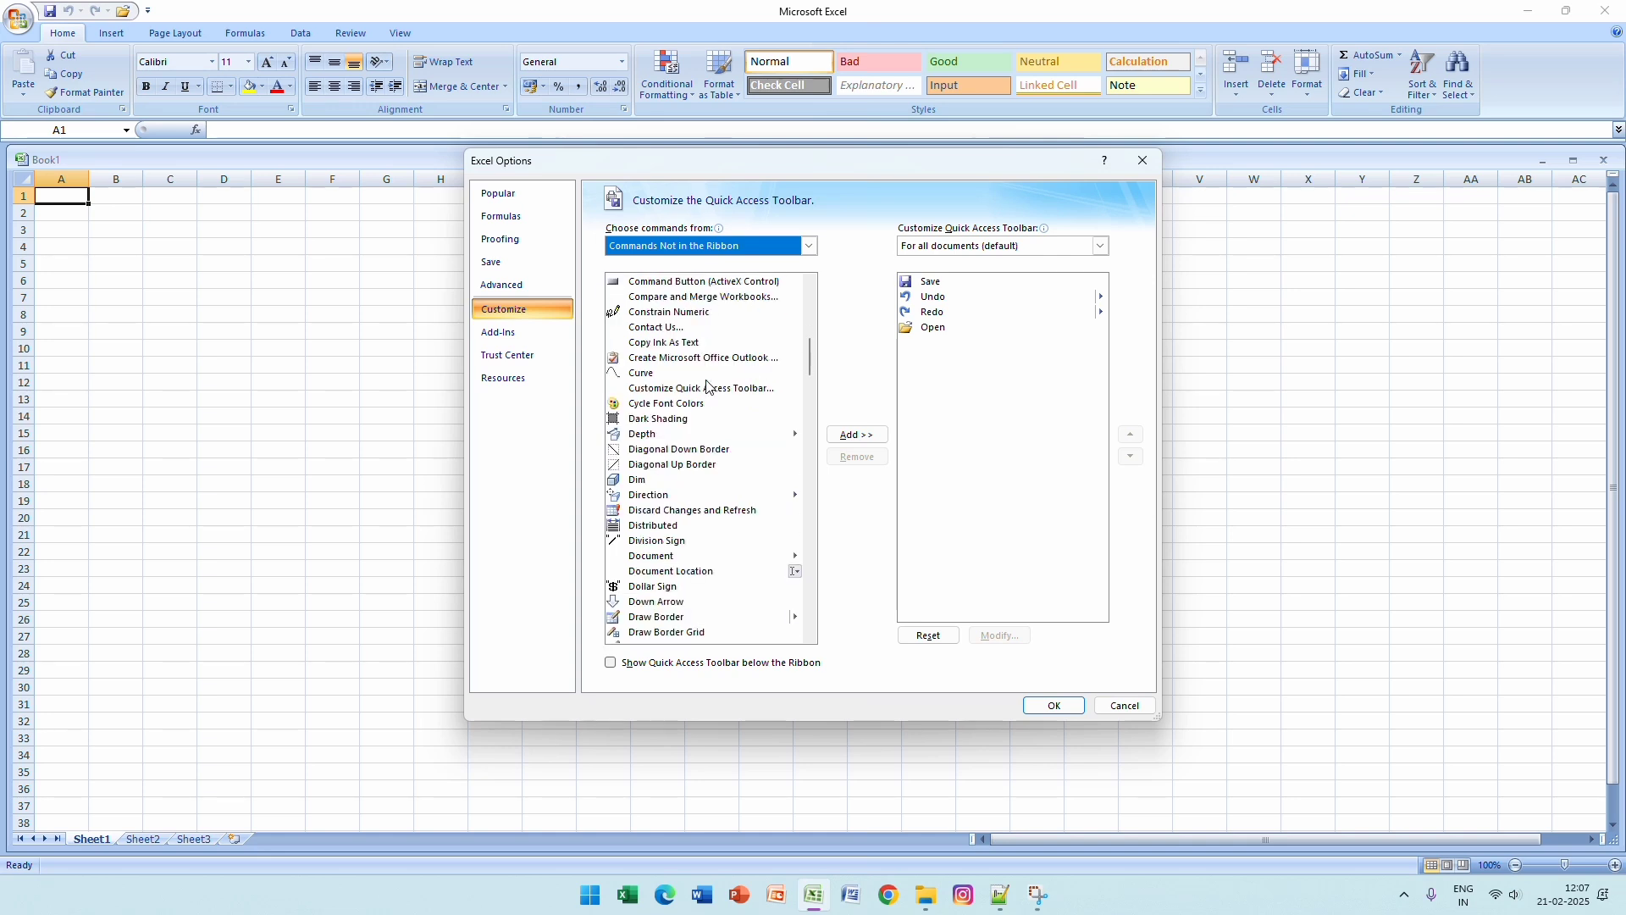
{"action": "scroll", "coordinate": [709, 386], "scroll_direction": "down", "scroll_amount": 4}
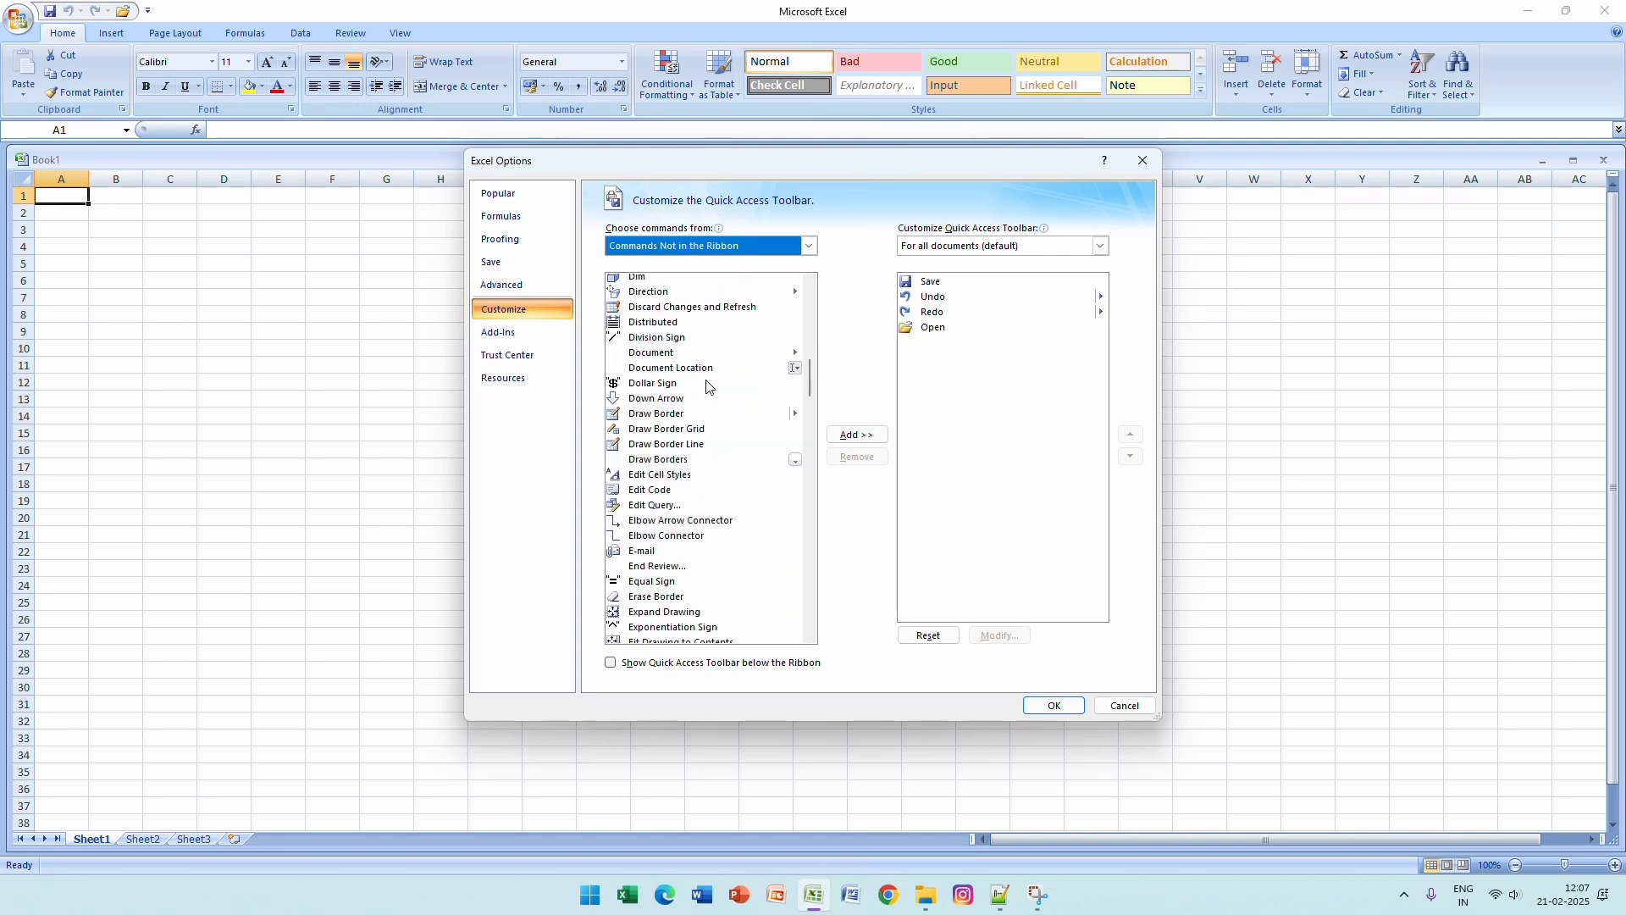
{"action": "scroll", "coordinate": [709, 386], "scroll_direction": "down", "scroll_amount": 2}
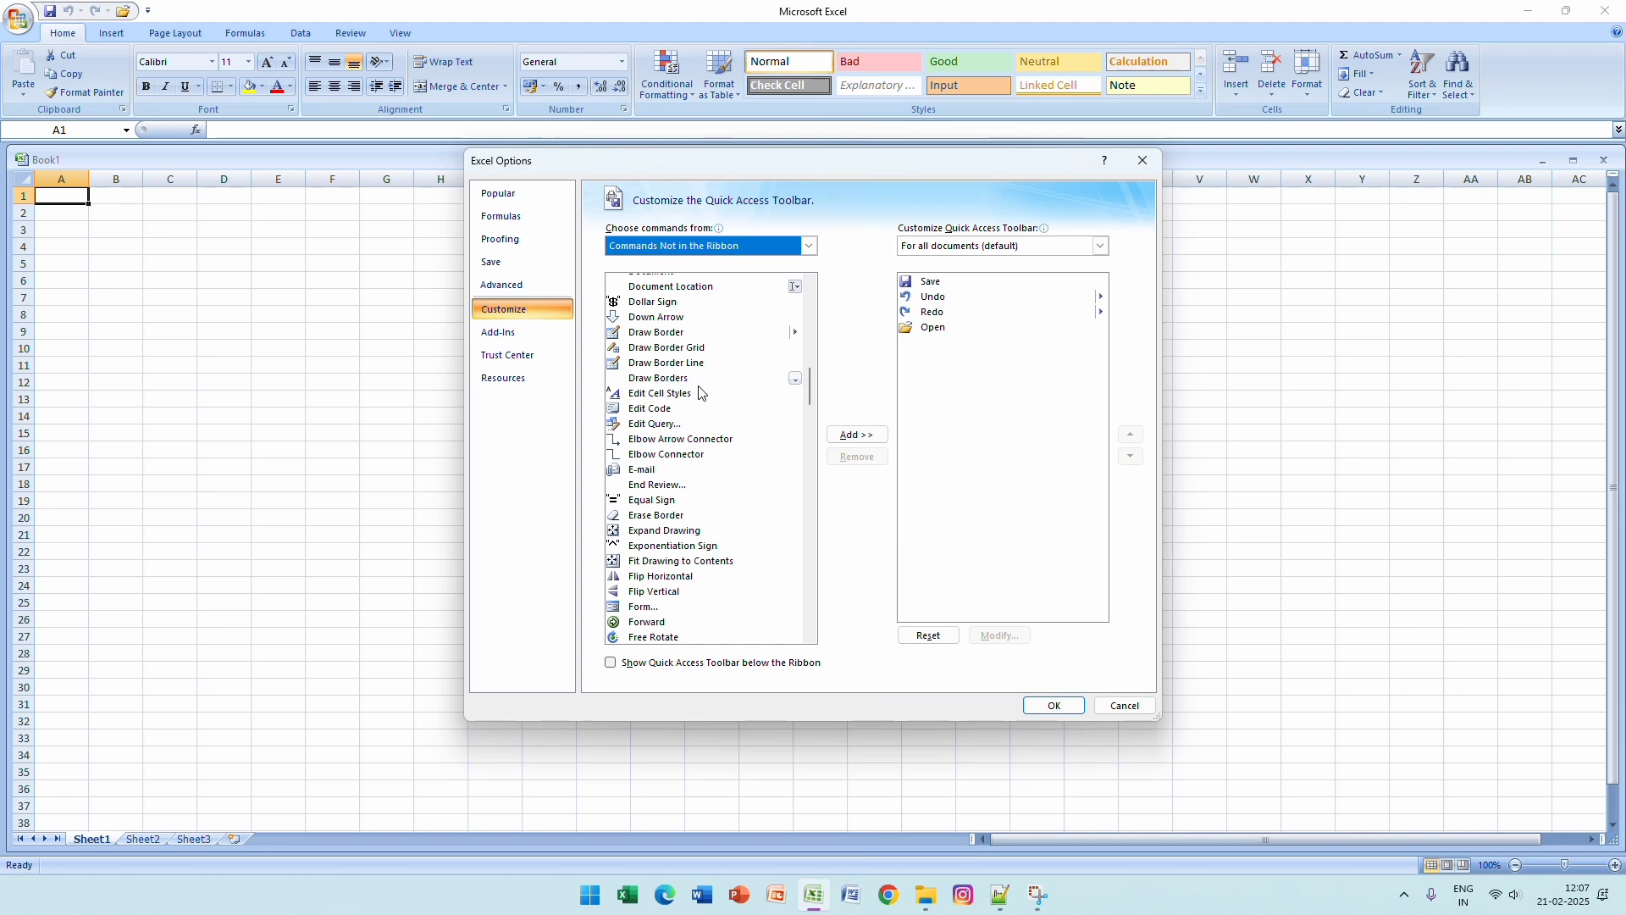
{"action": "left_click", "coordinate": [649, 608]}
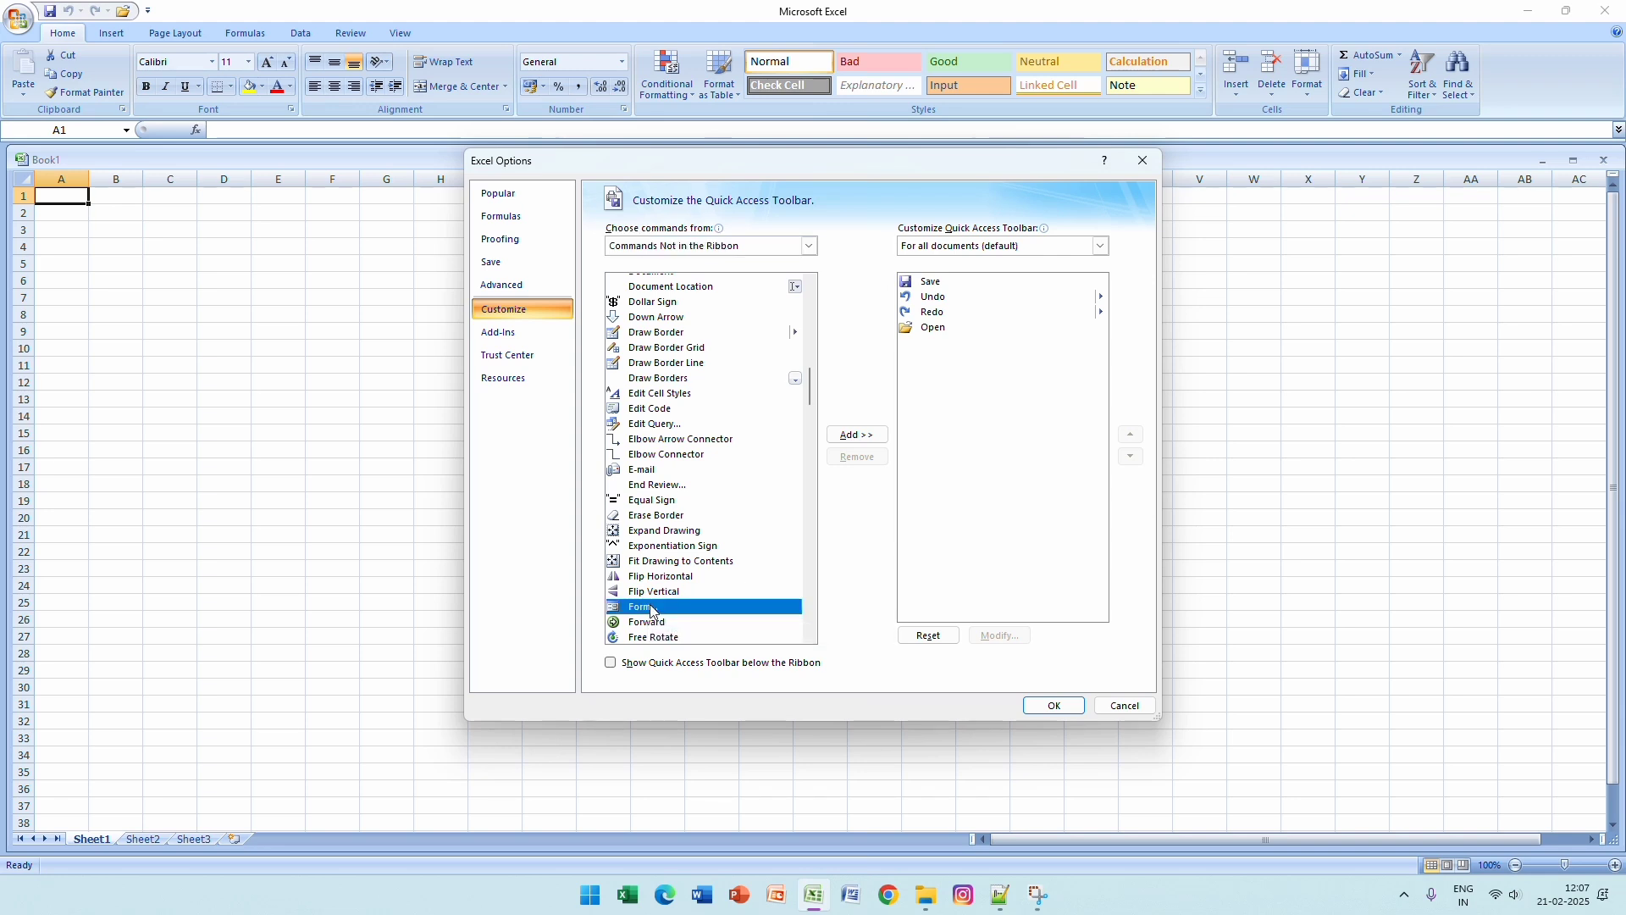
{"action": "left_click", "coordinate": [854, 434]}
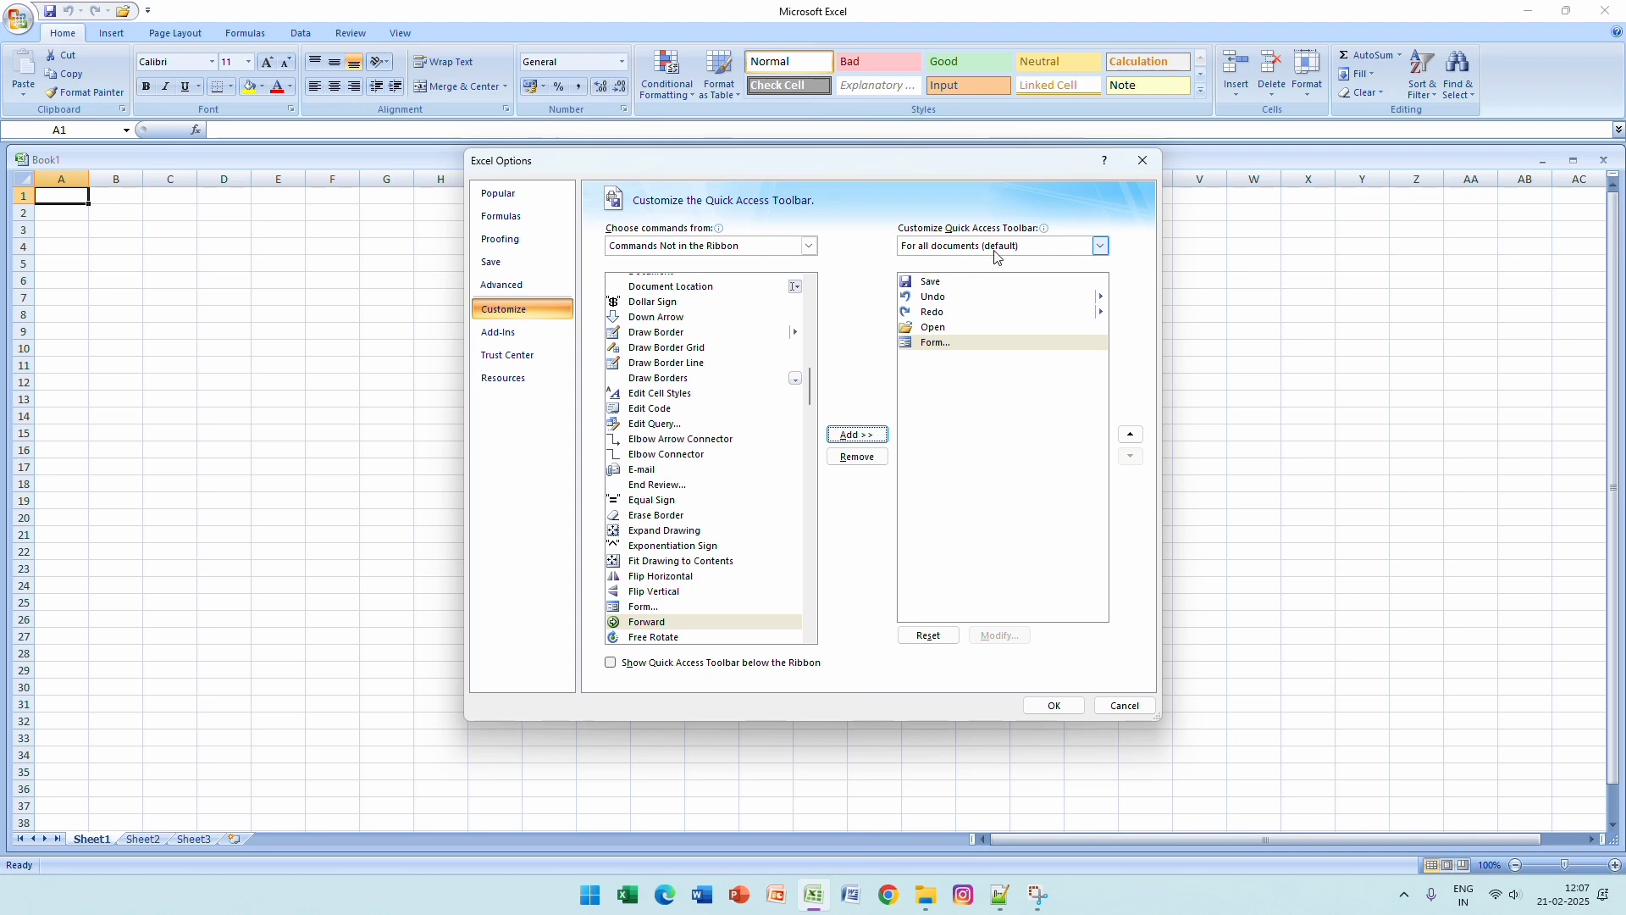
{"action": "left_click", "coordinate": [1046, 706]}
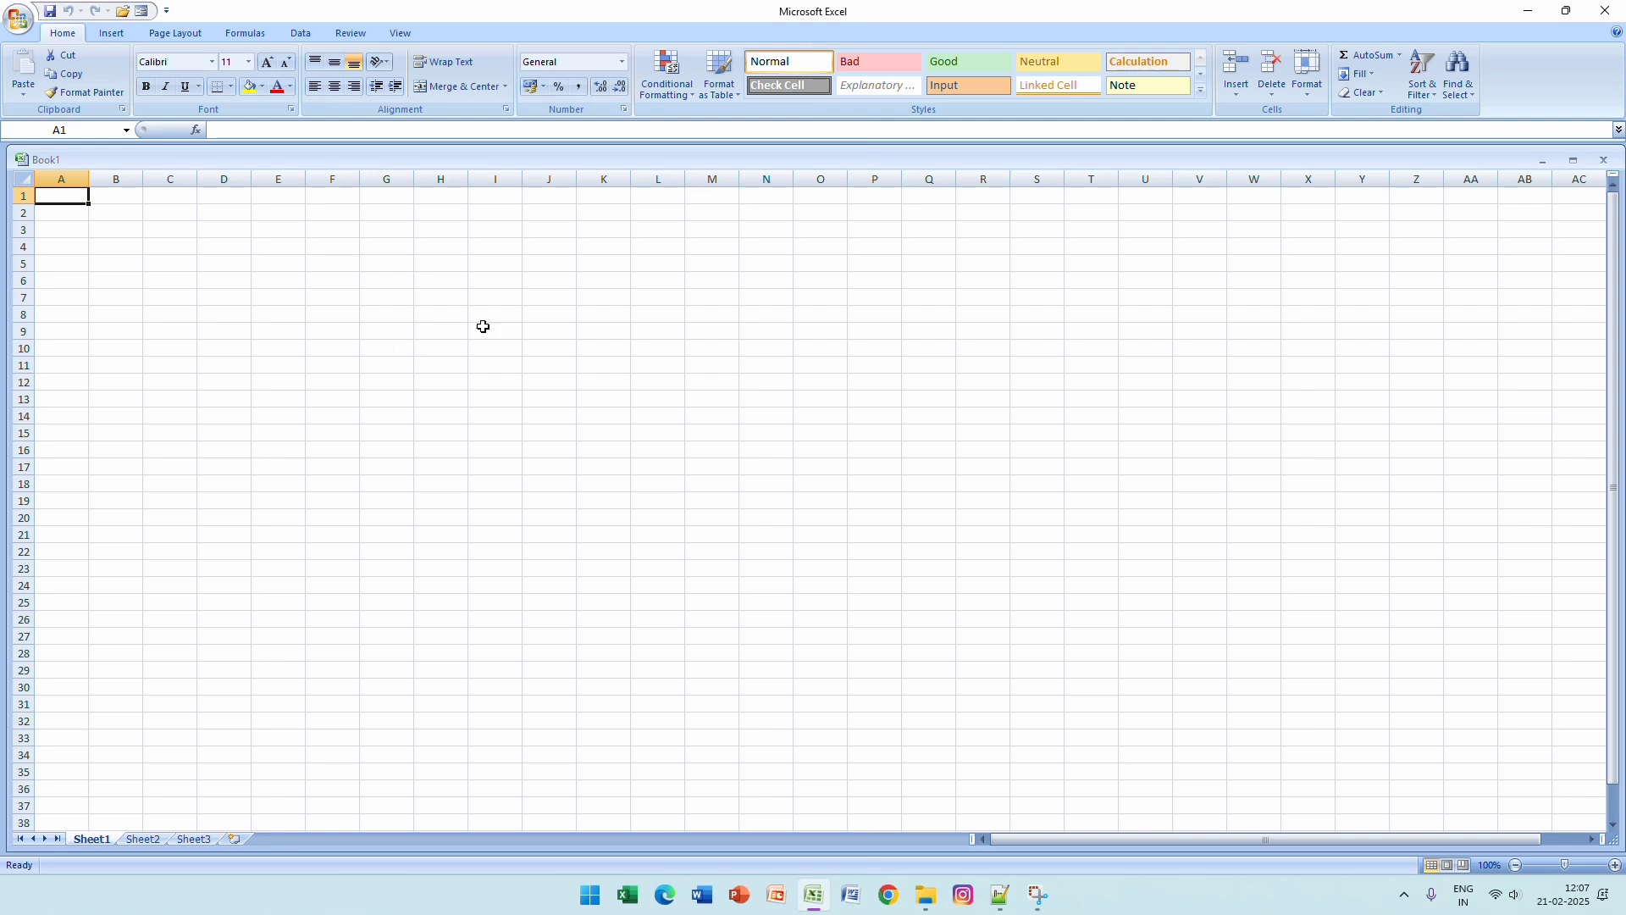
Enter the title "Data Entry From" in cell I8
{"action": "left_click", "coordinate": [509, 315]}
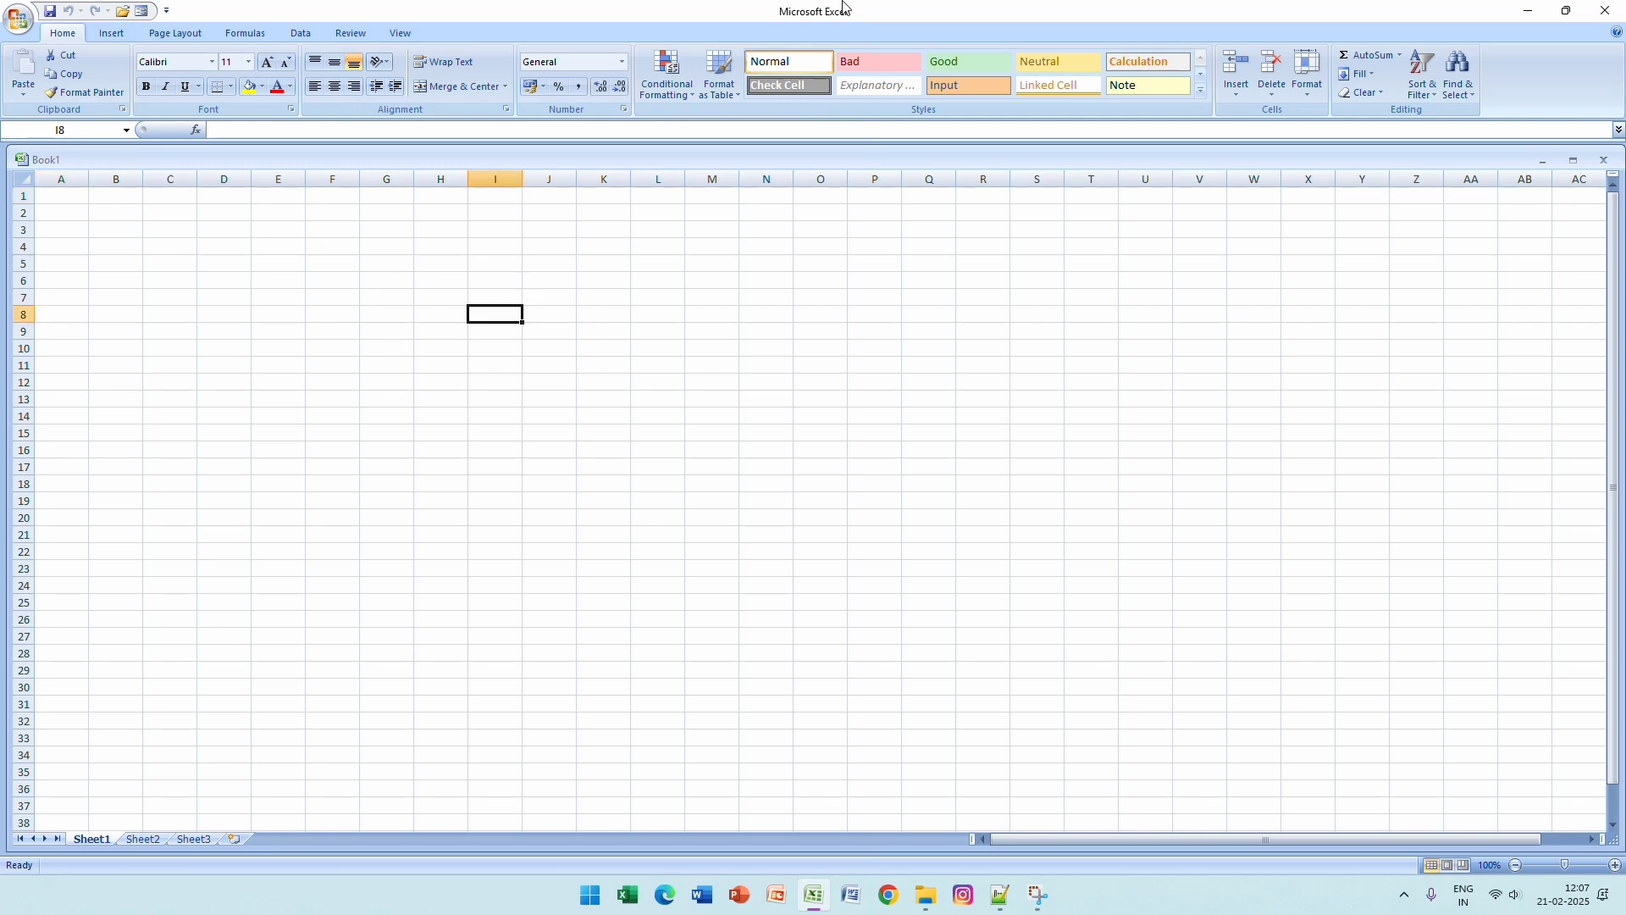
{"action": "type", "text": "D"}
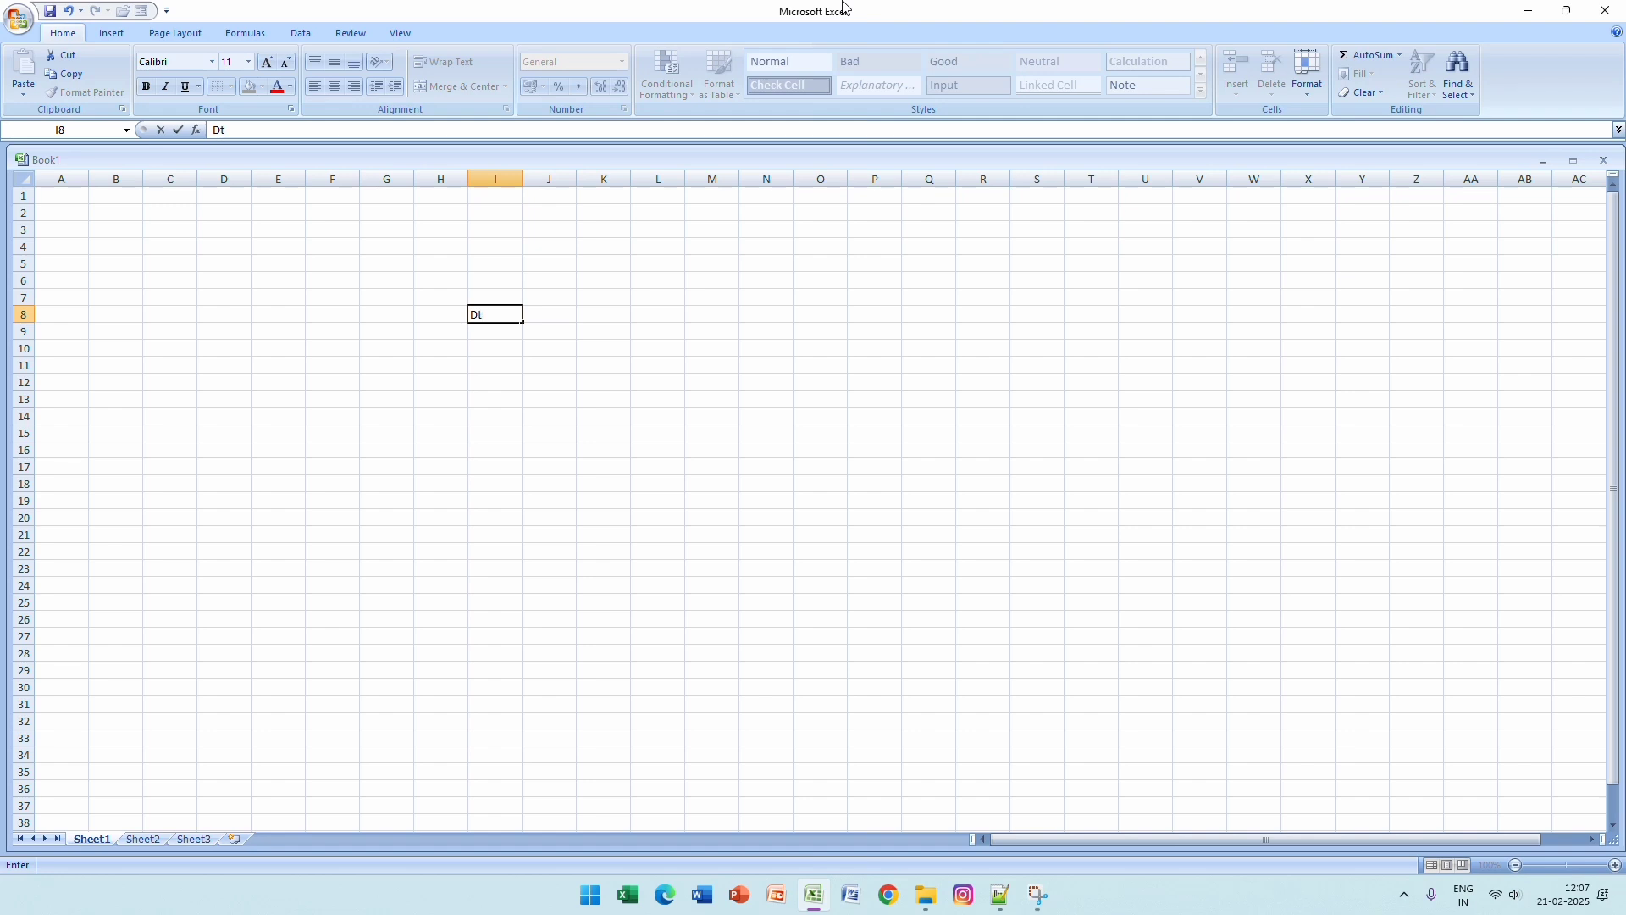
{"action": "type", "text": "t"}
{"action": "key", "text": "BackSpace"}
{"action": "type", "text": "ata Entry From"}
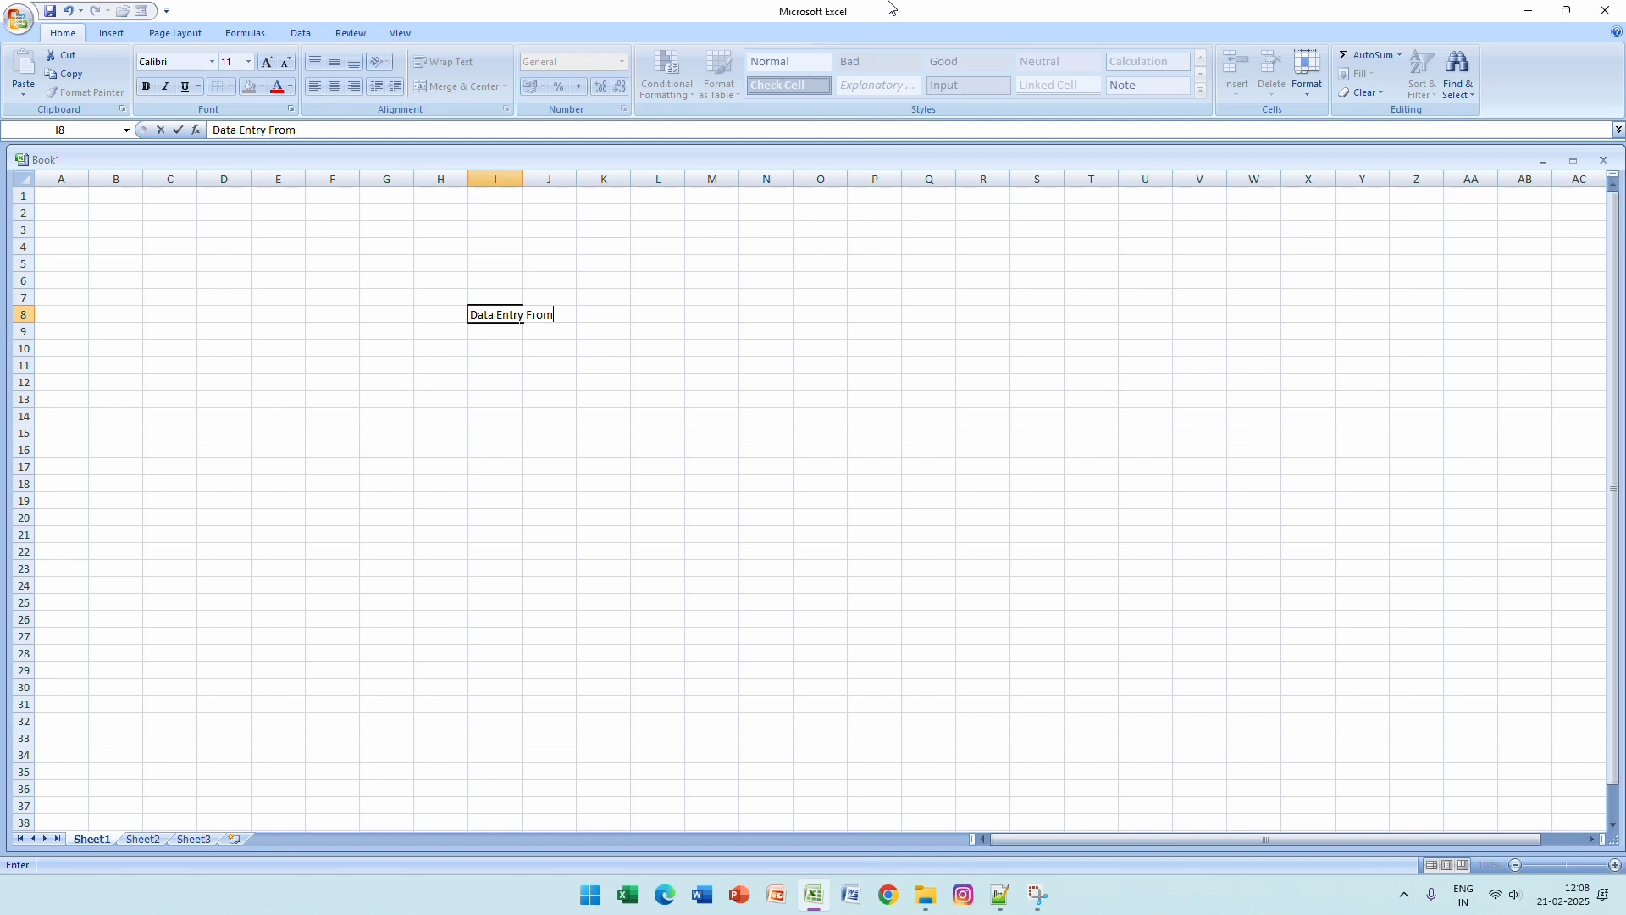
Enter the column headings Name, City and Age in cells I9 to K9 under the title
{"action": "left_click", "coordinate": [492, 330]}
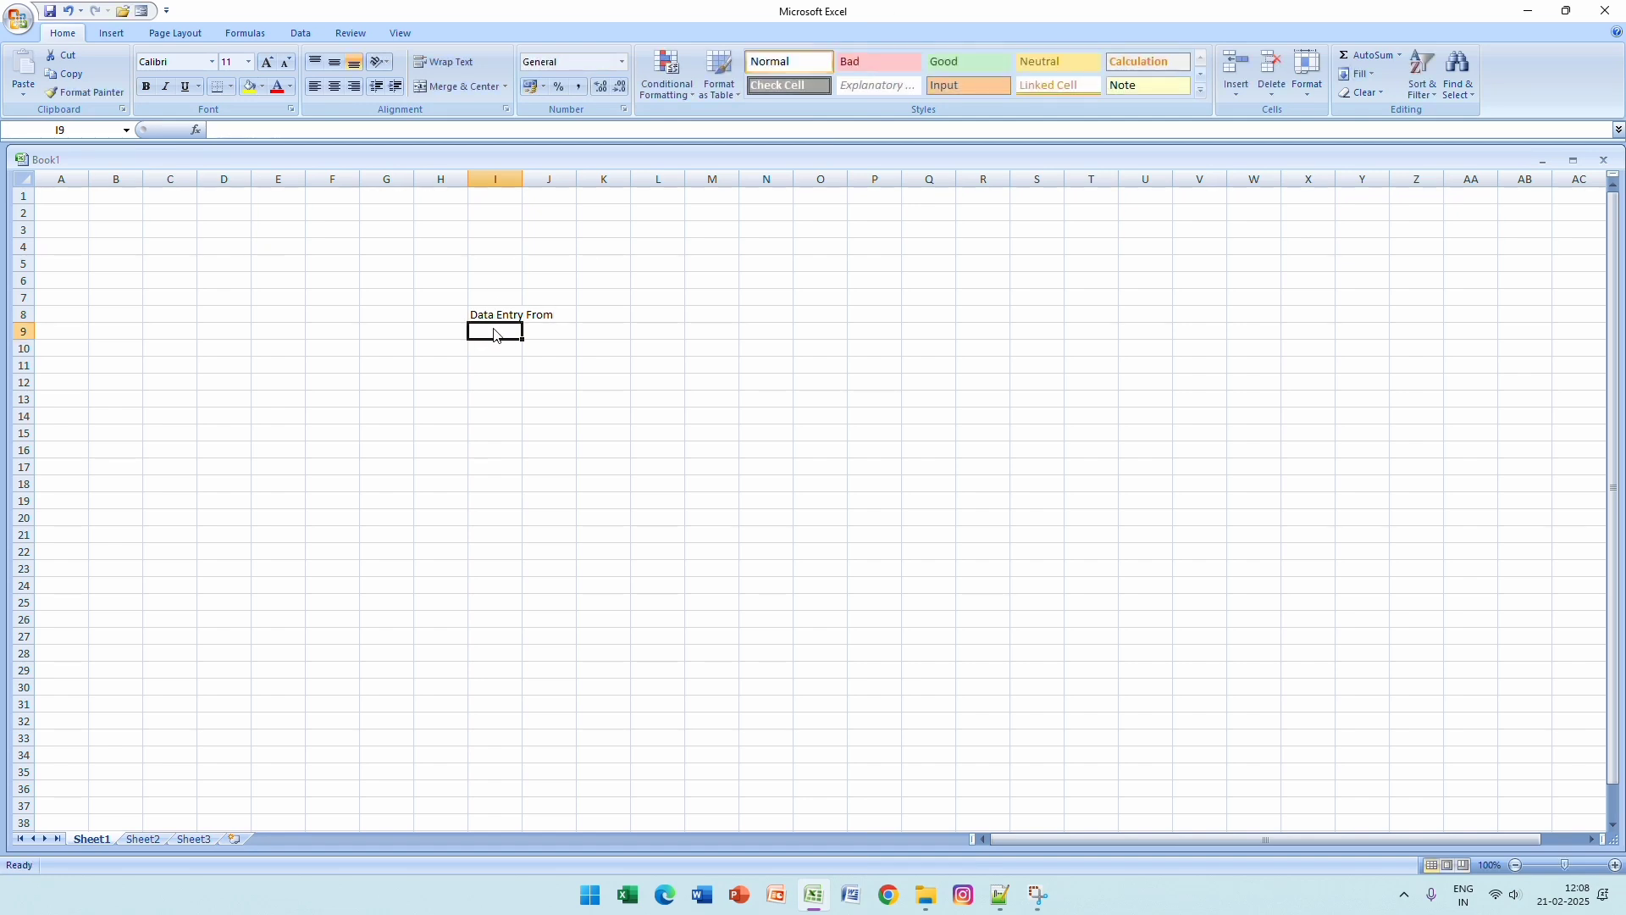
{"action": "type", "text": "Name"}
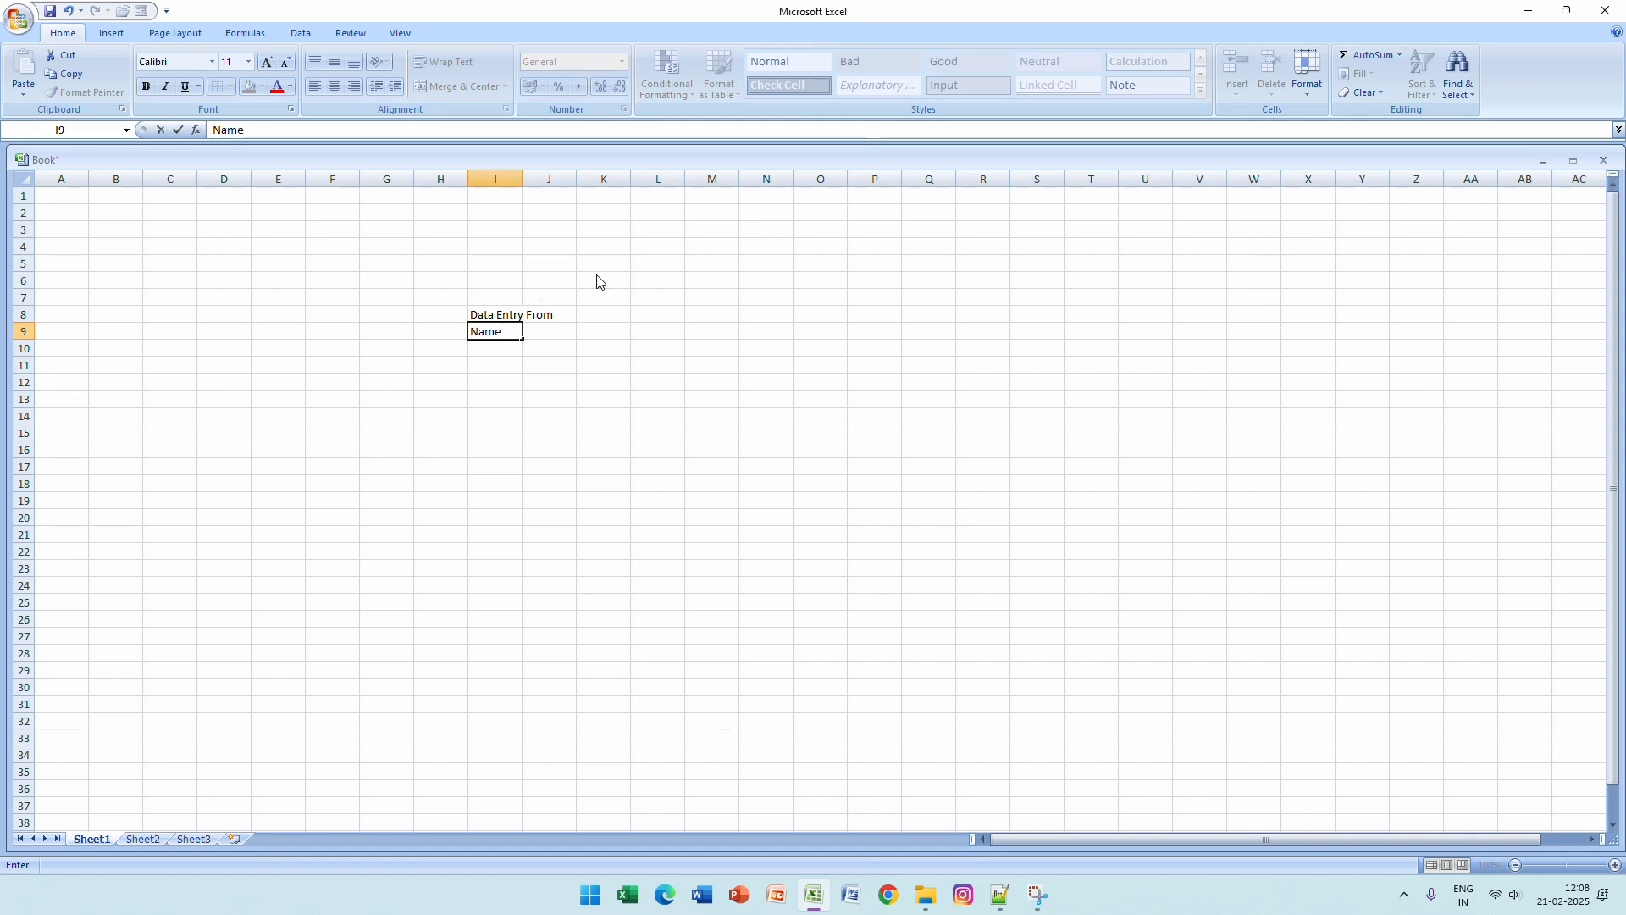
{"action": "left_click", "coordinate": [560, 333]}
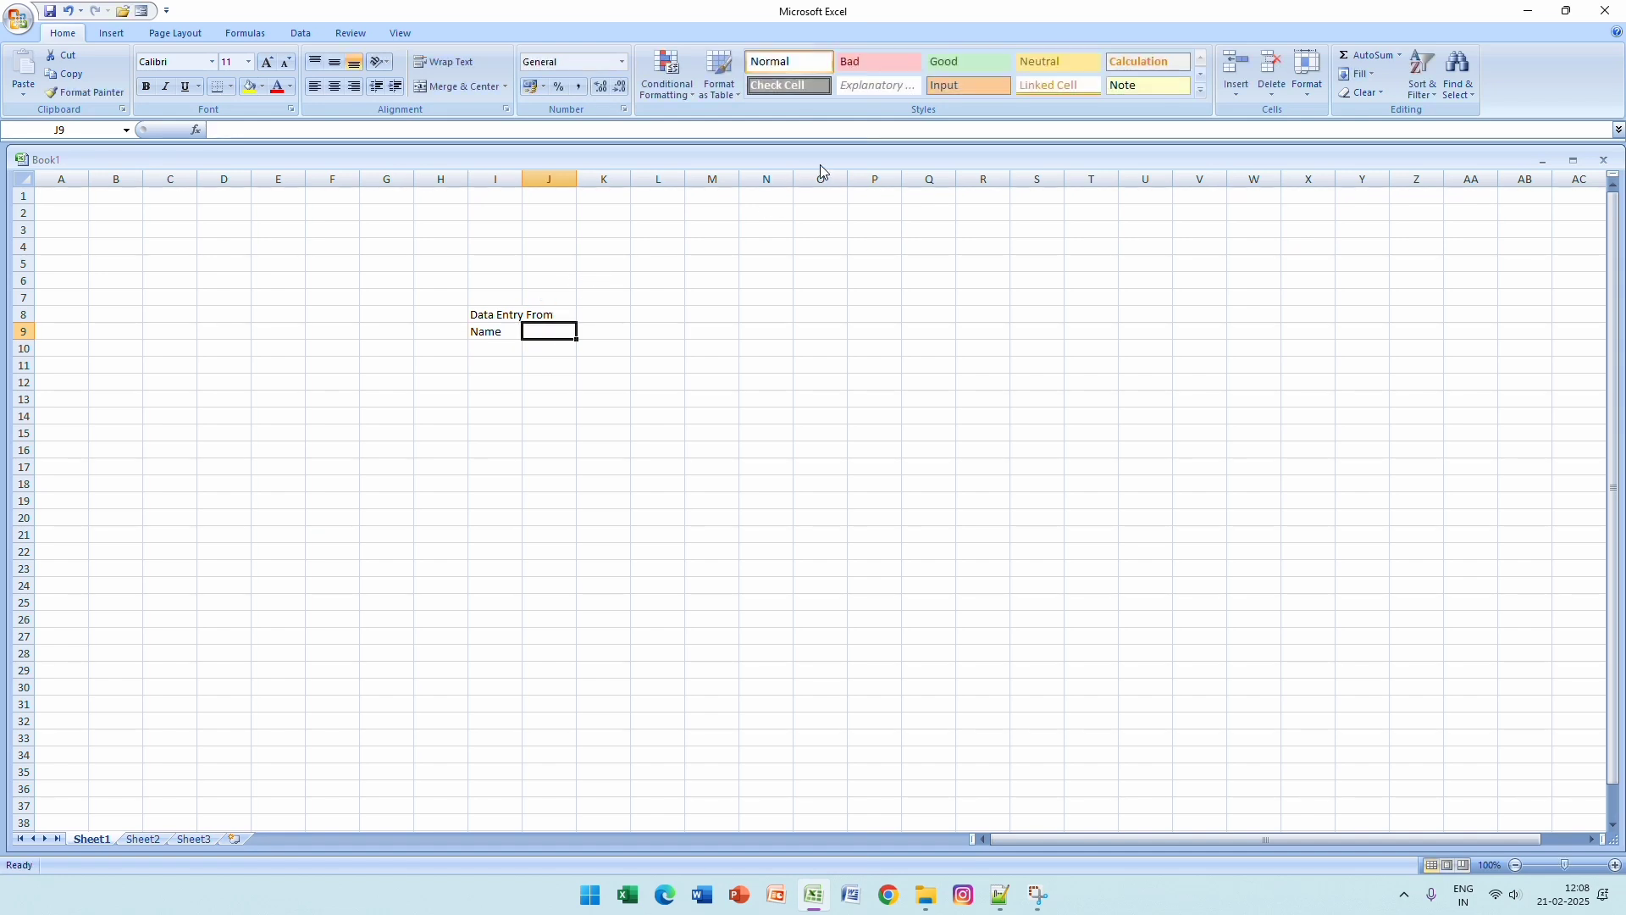
{"action": "type", "text": "Ci"}
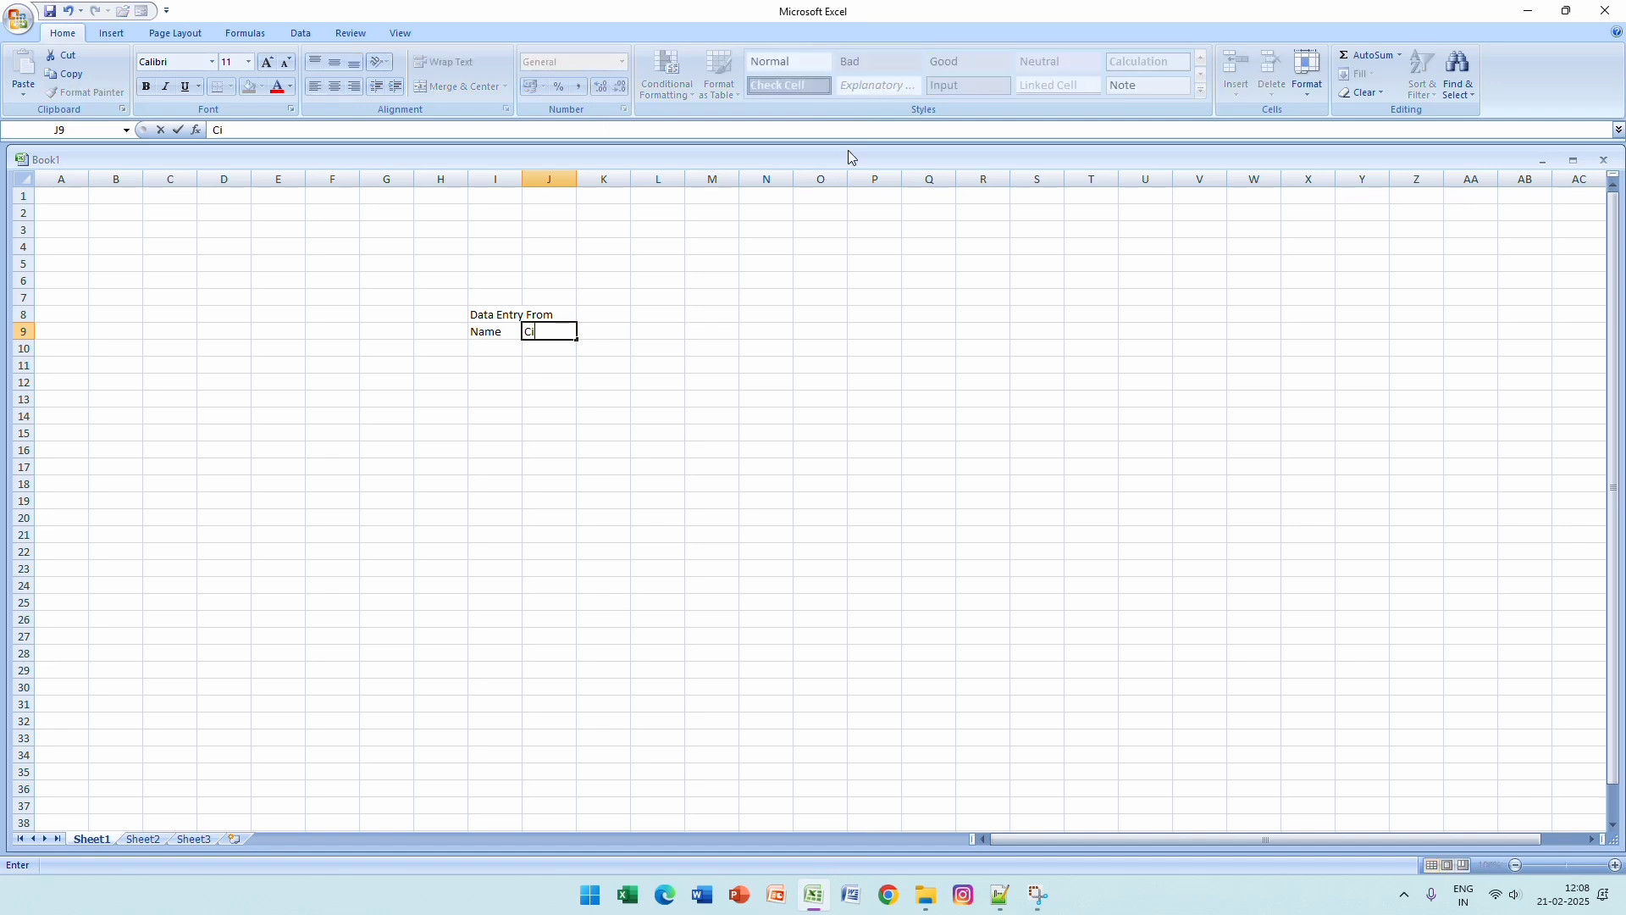
{"action": "type", "text": "ty"}
{"action": "left_click", "coordinate": [608, 327]}
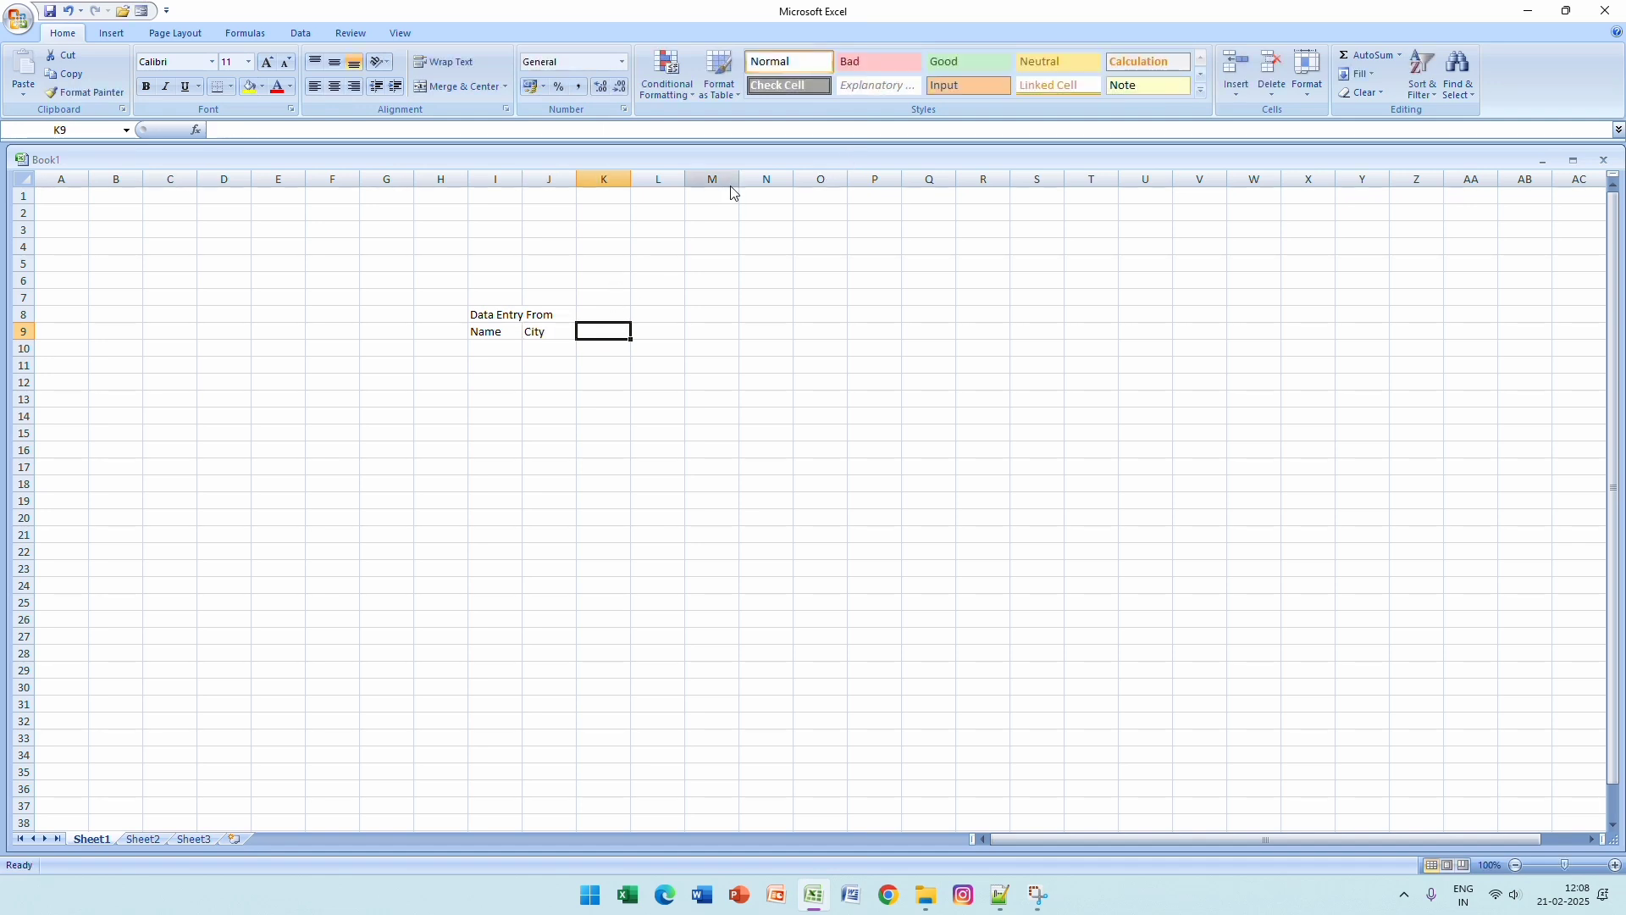
{"action": "type", "text": "Age"}
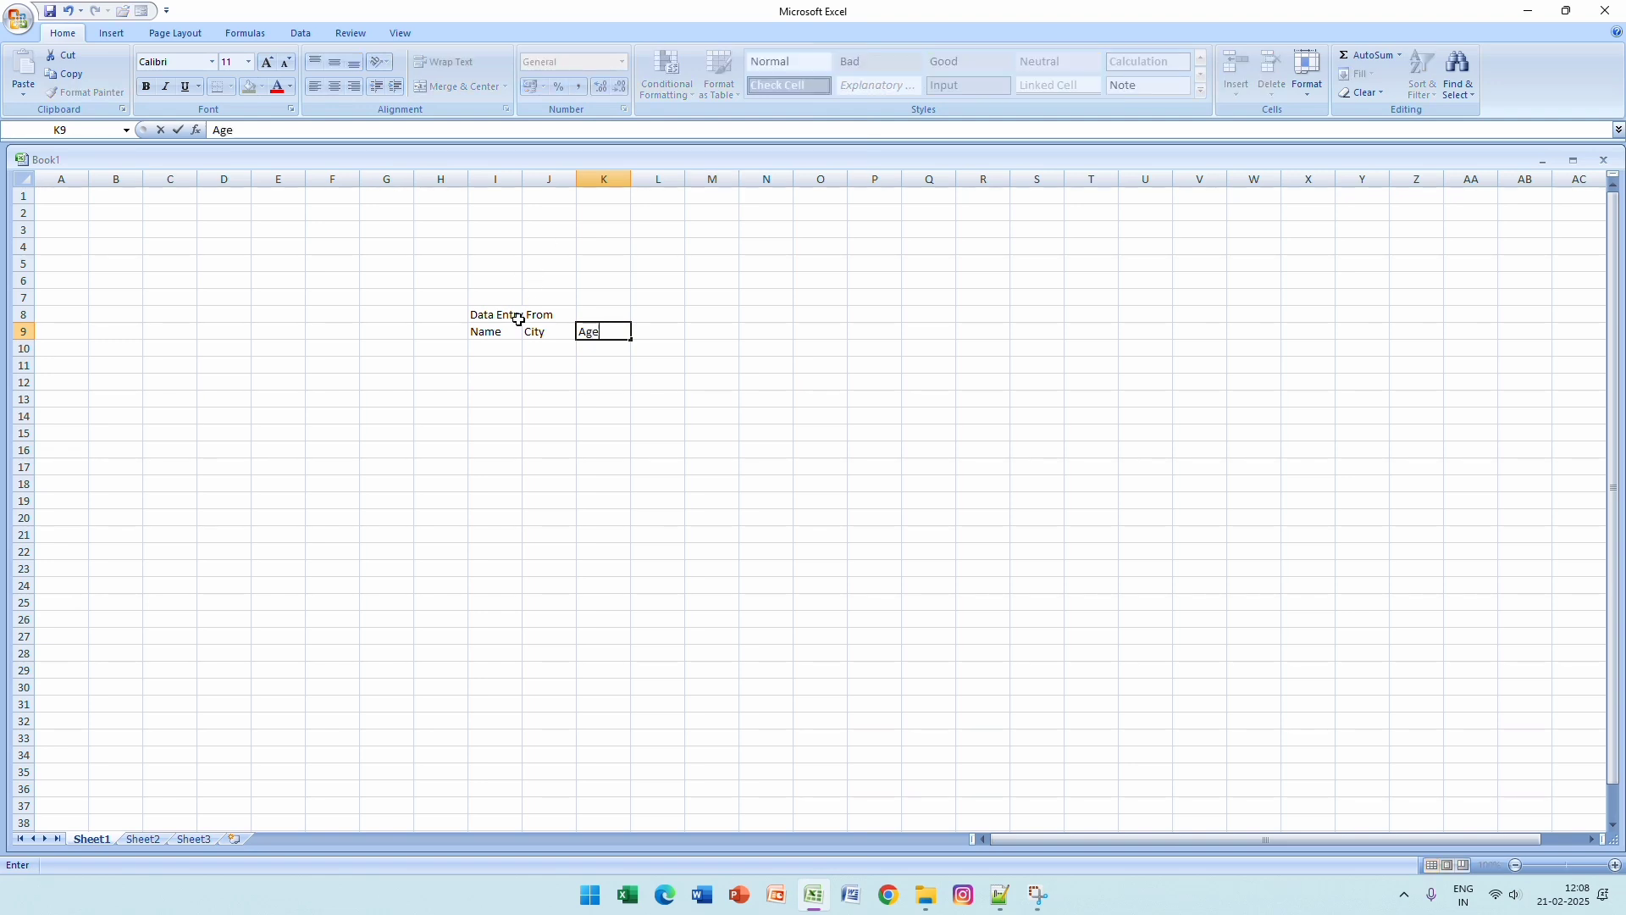
Merge cells I8 to K8 and center the title horizontally and vertically in the merged cell
{"action": "left_click_drag", "start_coordinate": [491, 311], "coordinate": [585, 309]}
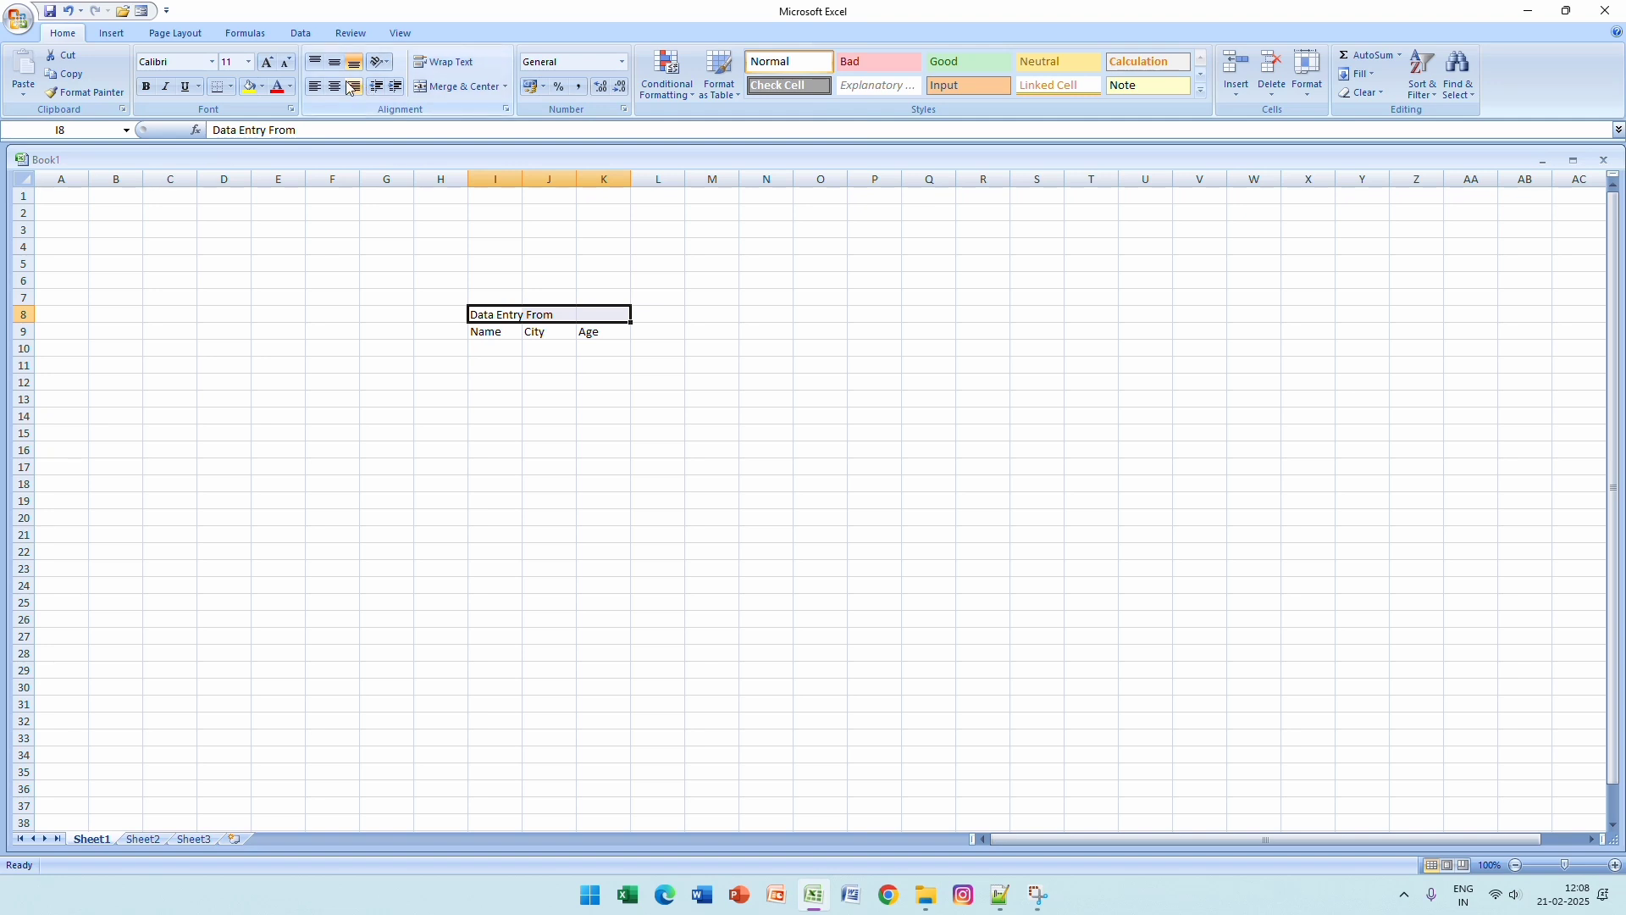
{"action": "left_click", "coordinate": [503, 88]}
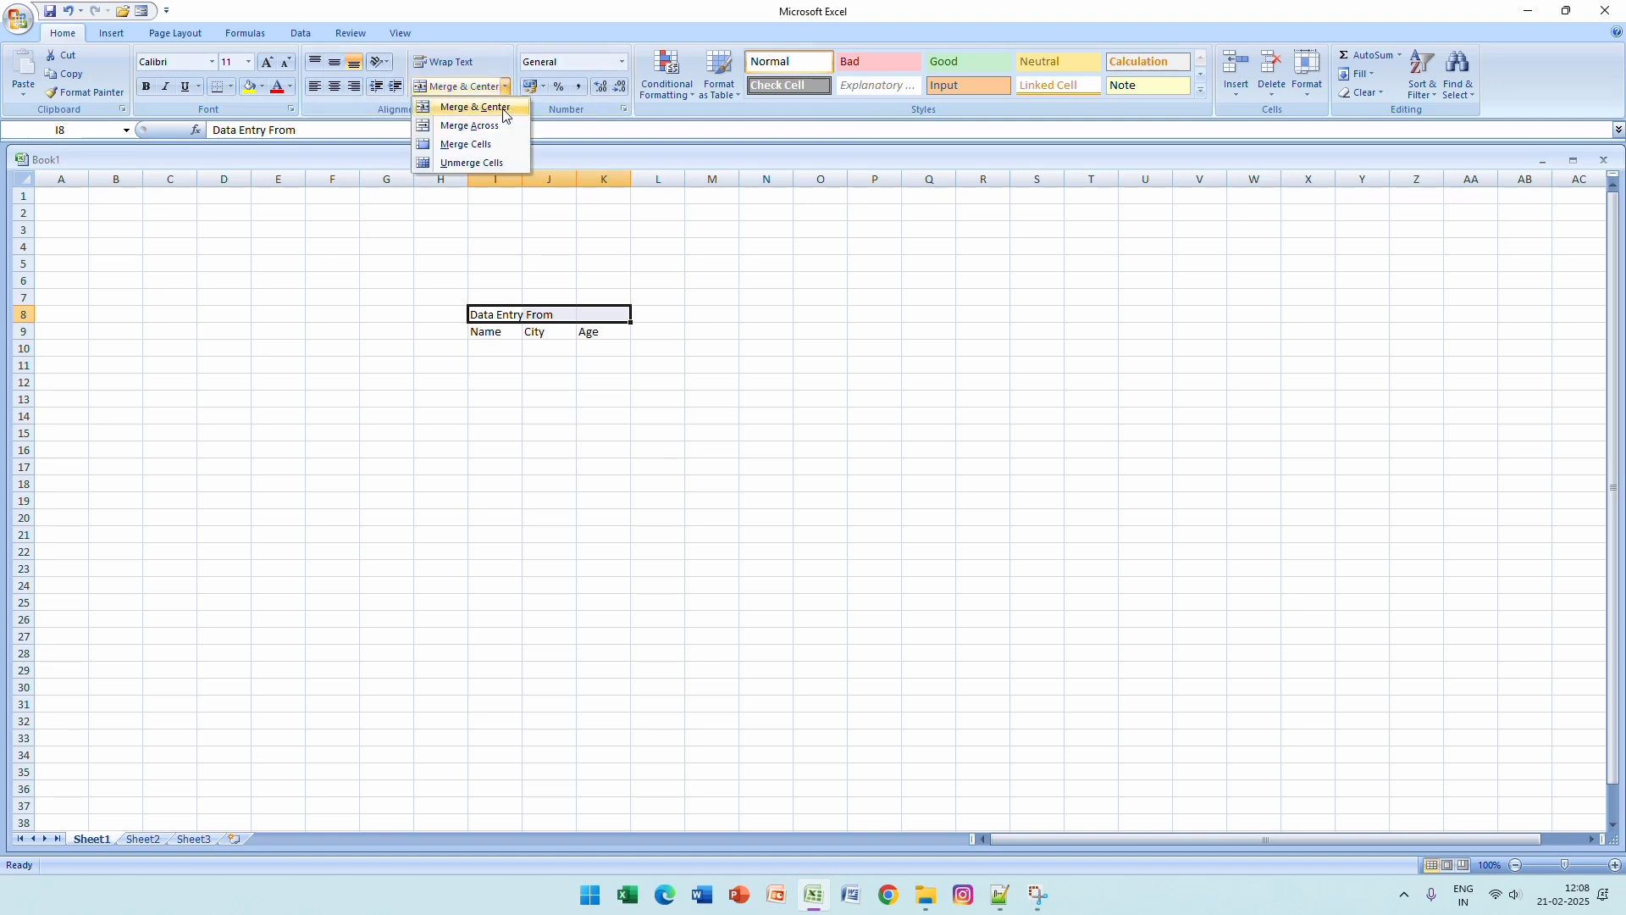
{"action": "left_click", "coordinate": [448, 141]}
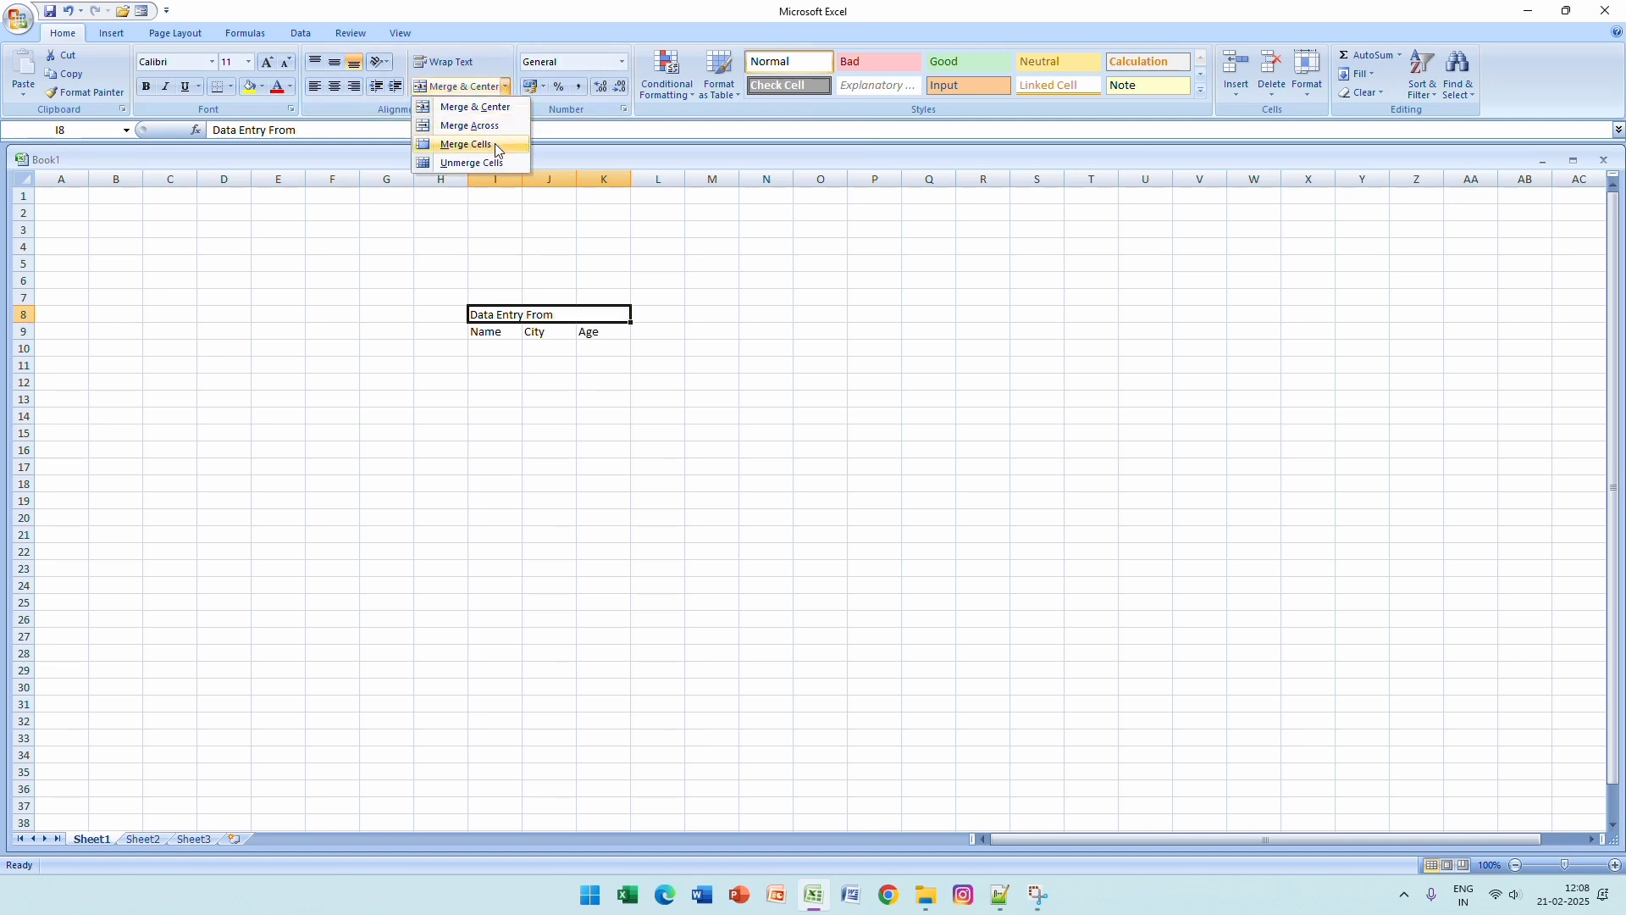
{"action": "left_click", "coordinate": [335, 87]}
{"action": "left_click", "coordinate": [335, 63]}
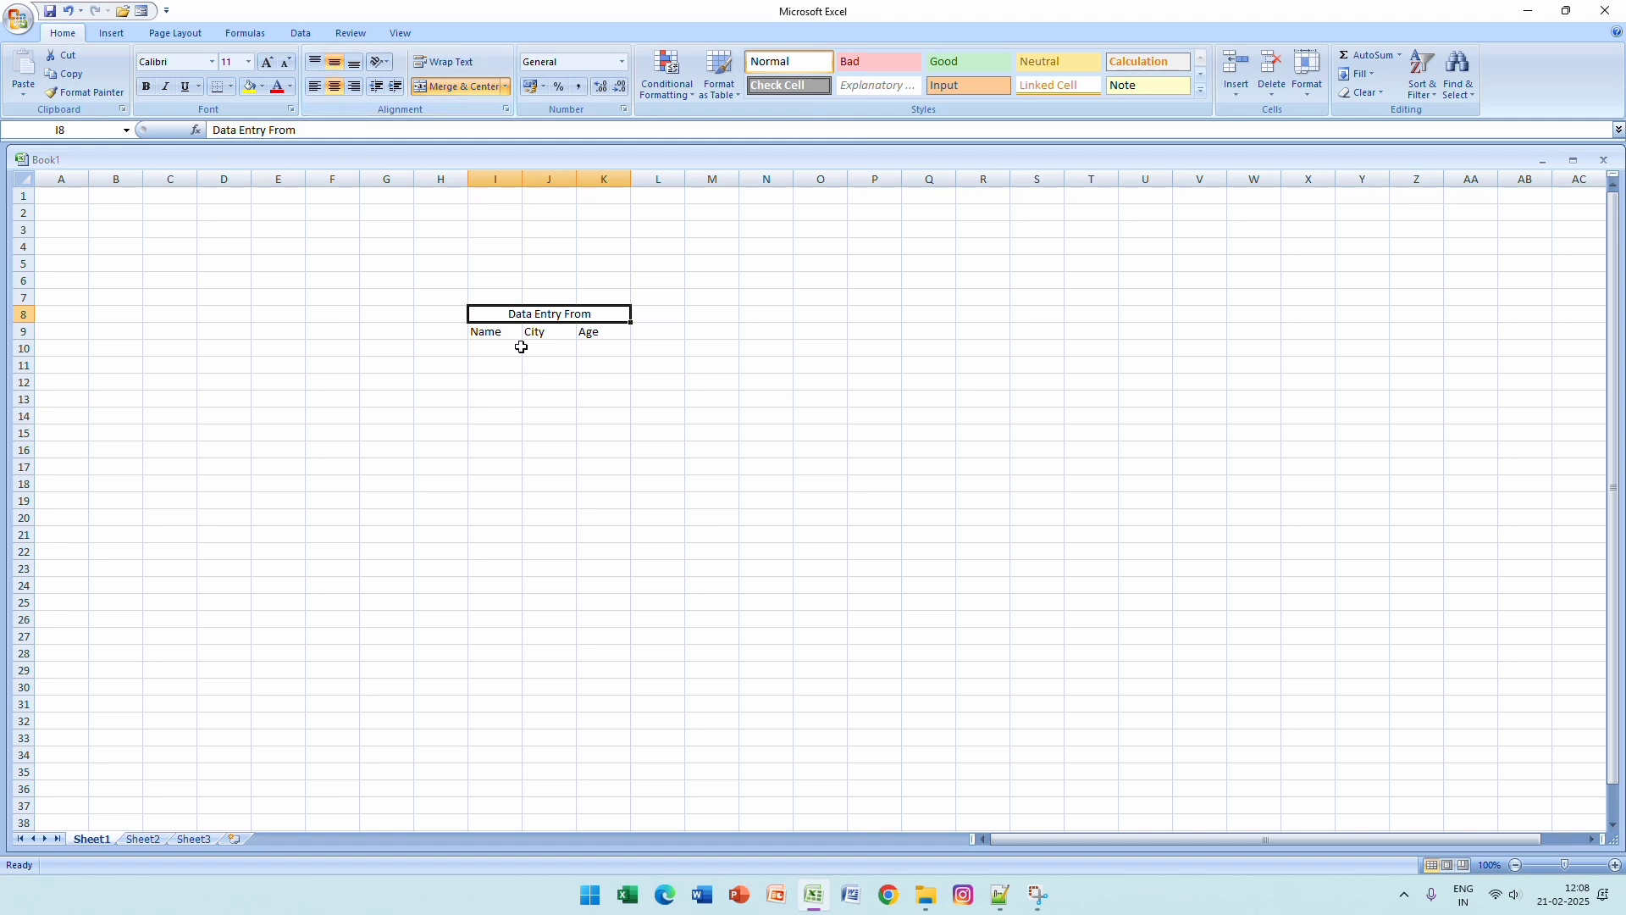
Format the headings in I9 to K9 as bold at font size 16 with middle vertical alignment
{"action": "left_click", "coordinate": [499, 331]}
{"action": "left_click", "coordinate": [561, 330]}
{"action": "left_click_drag", "start_coordinate": [562, 330], "coordinate": [582, 331]}
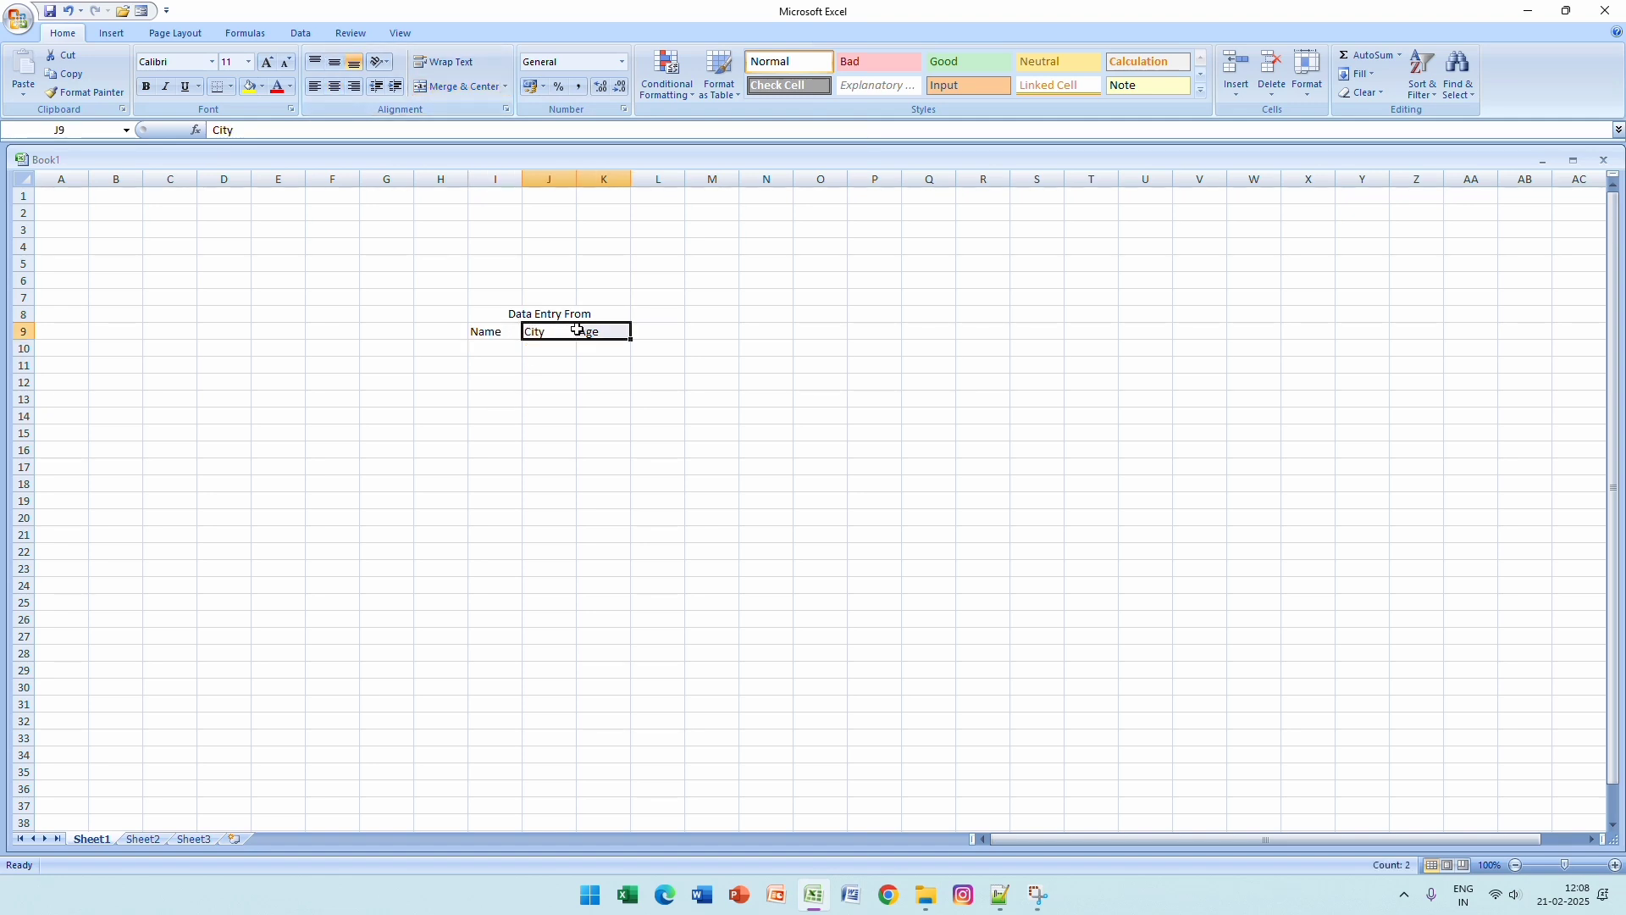
{"action": "left_click_drag", "start_coordinate": [477, 330], "coordinate": [597, 331]}
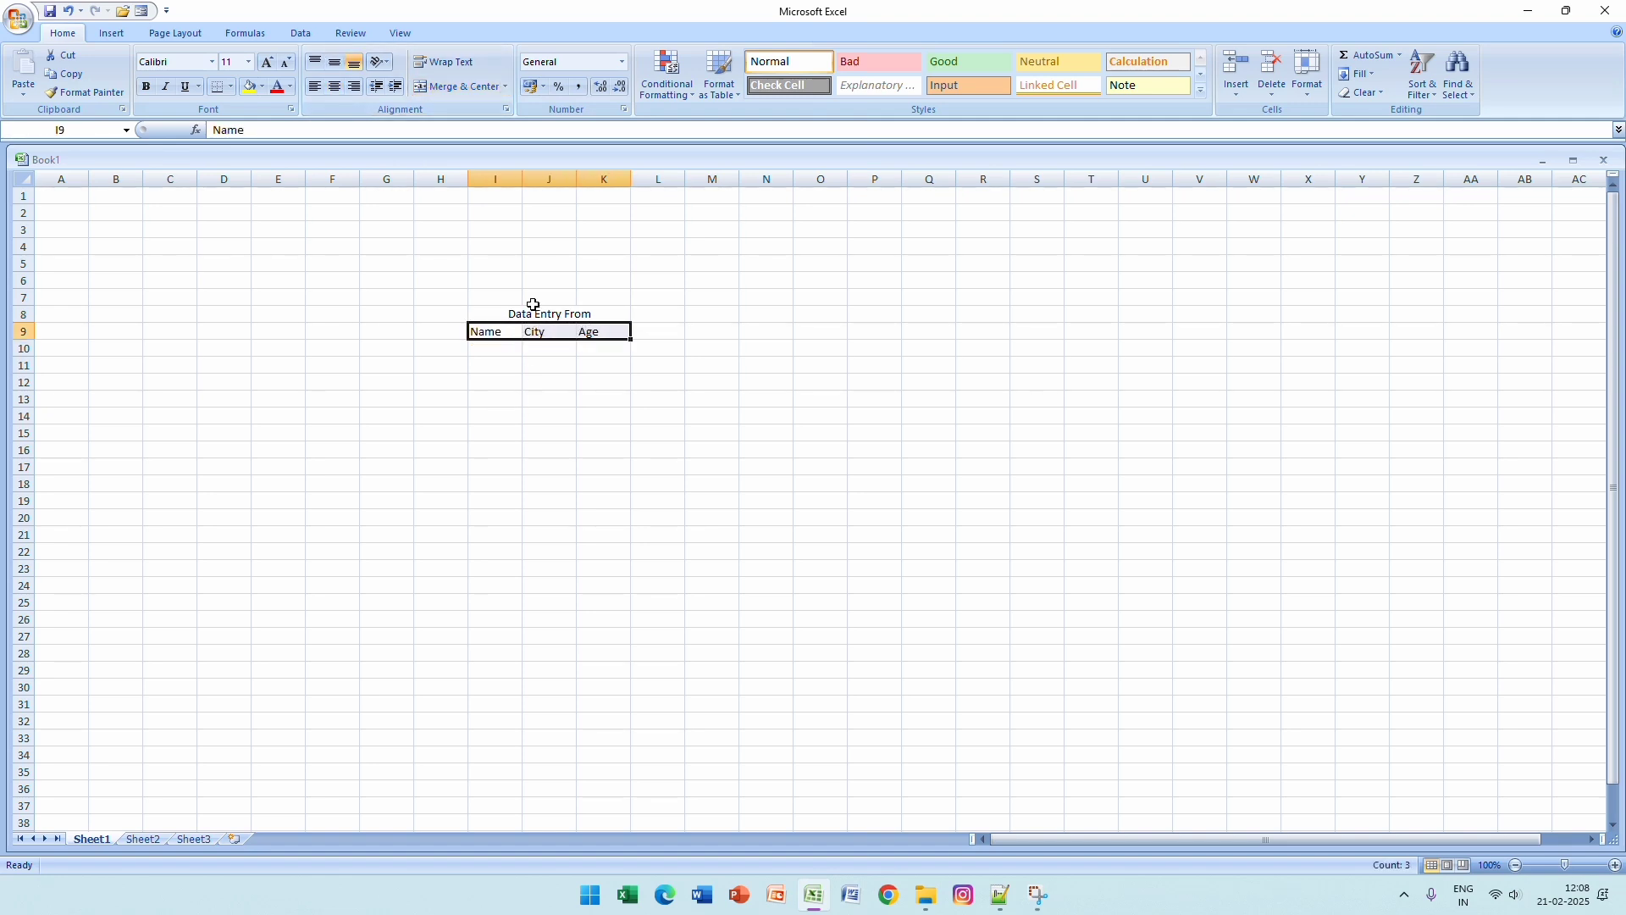
{"action": "left_click", "coordinate": [267, 63]}
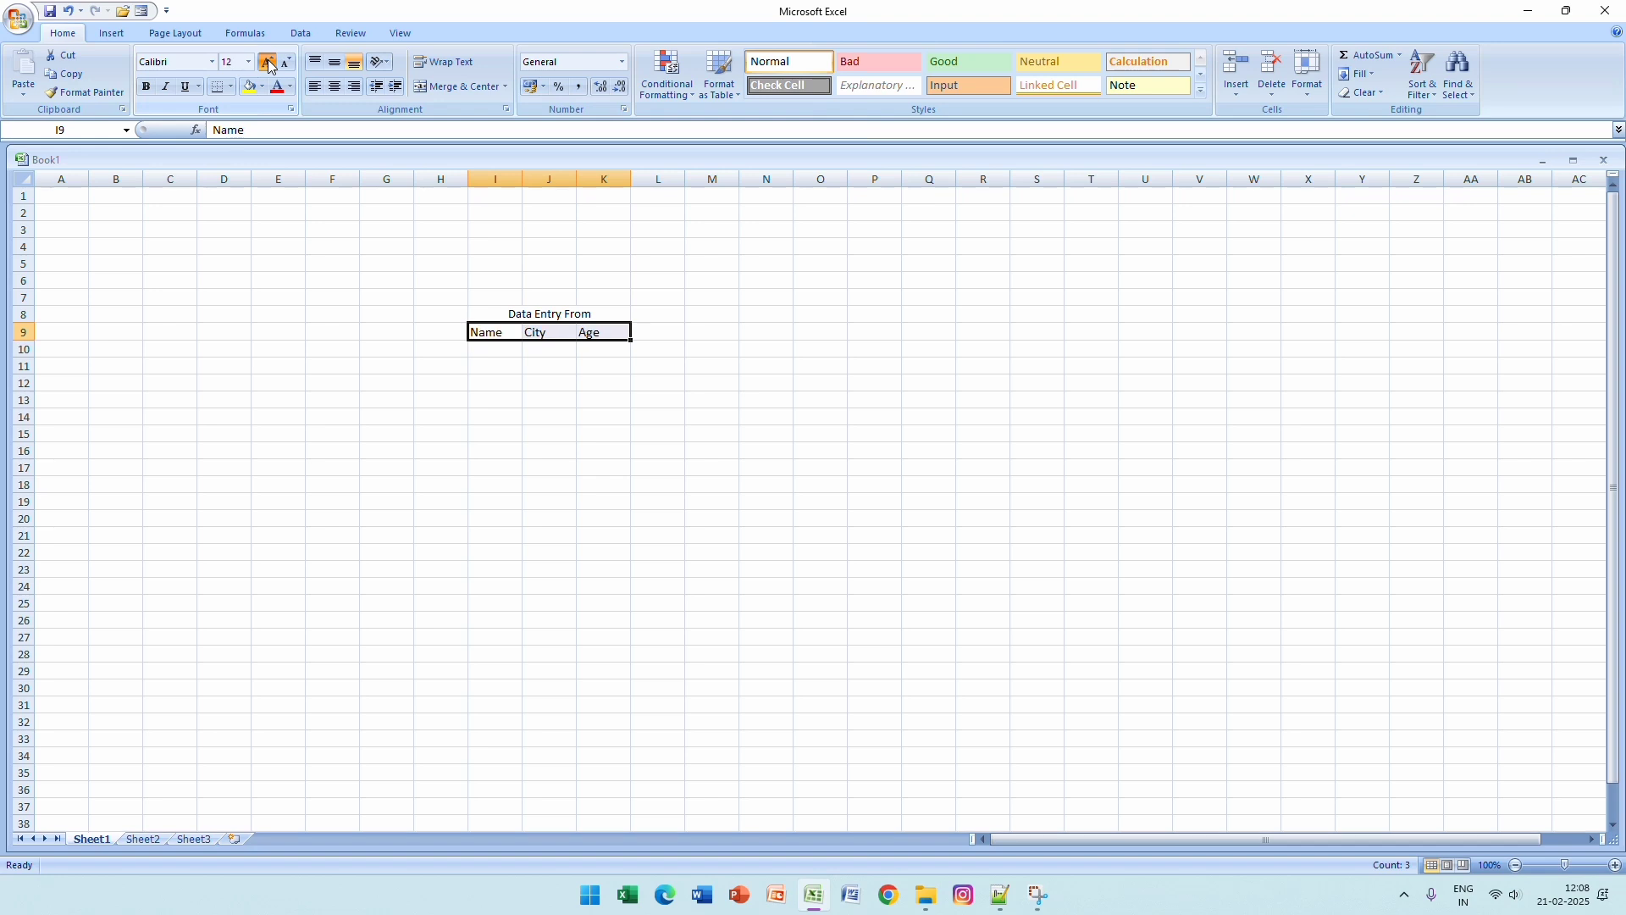
{"action": "left_click", "coordinate": [268, 63]}
{"action": "left_click", "coordinate": [268, 62]}
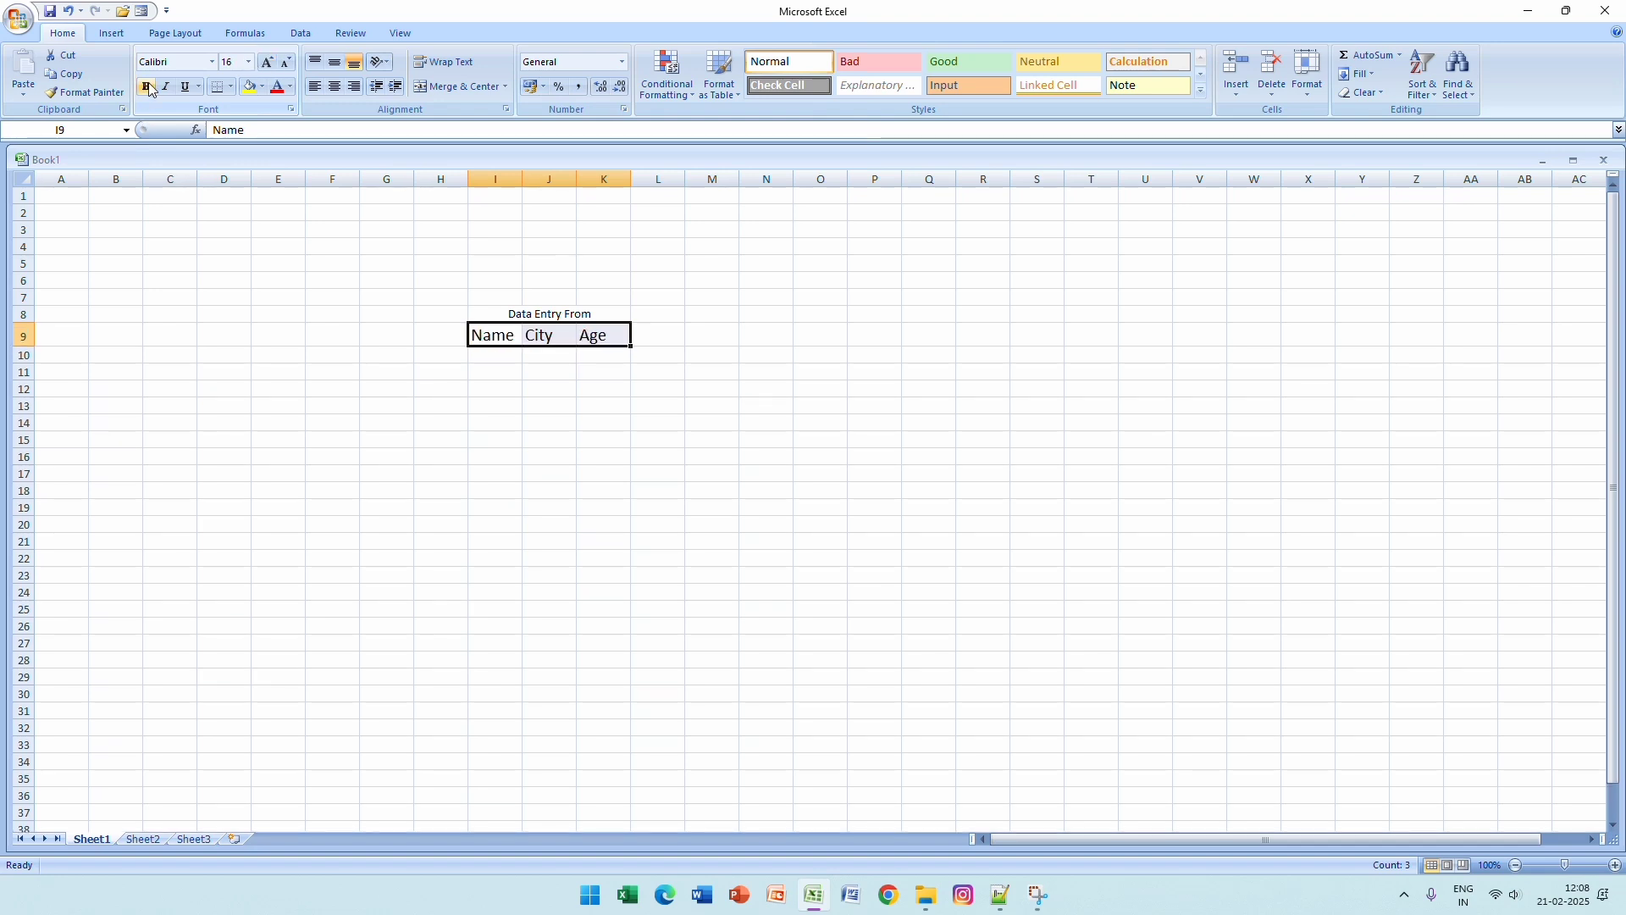
{"action": "left_click", "coordinate": [149, 87]}
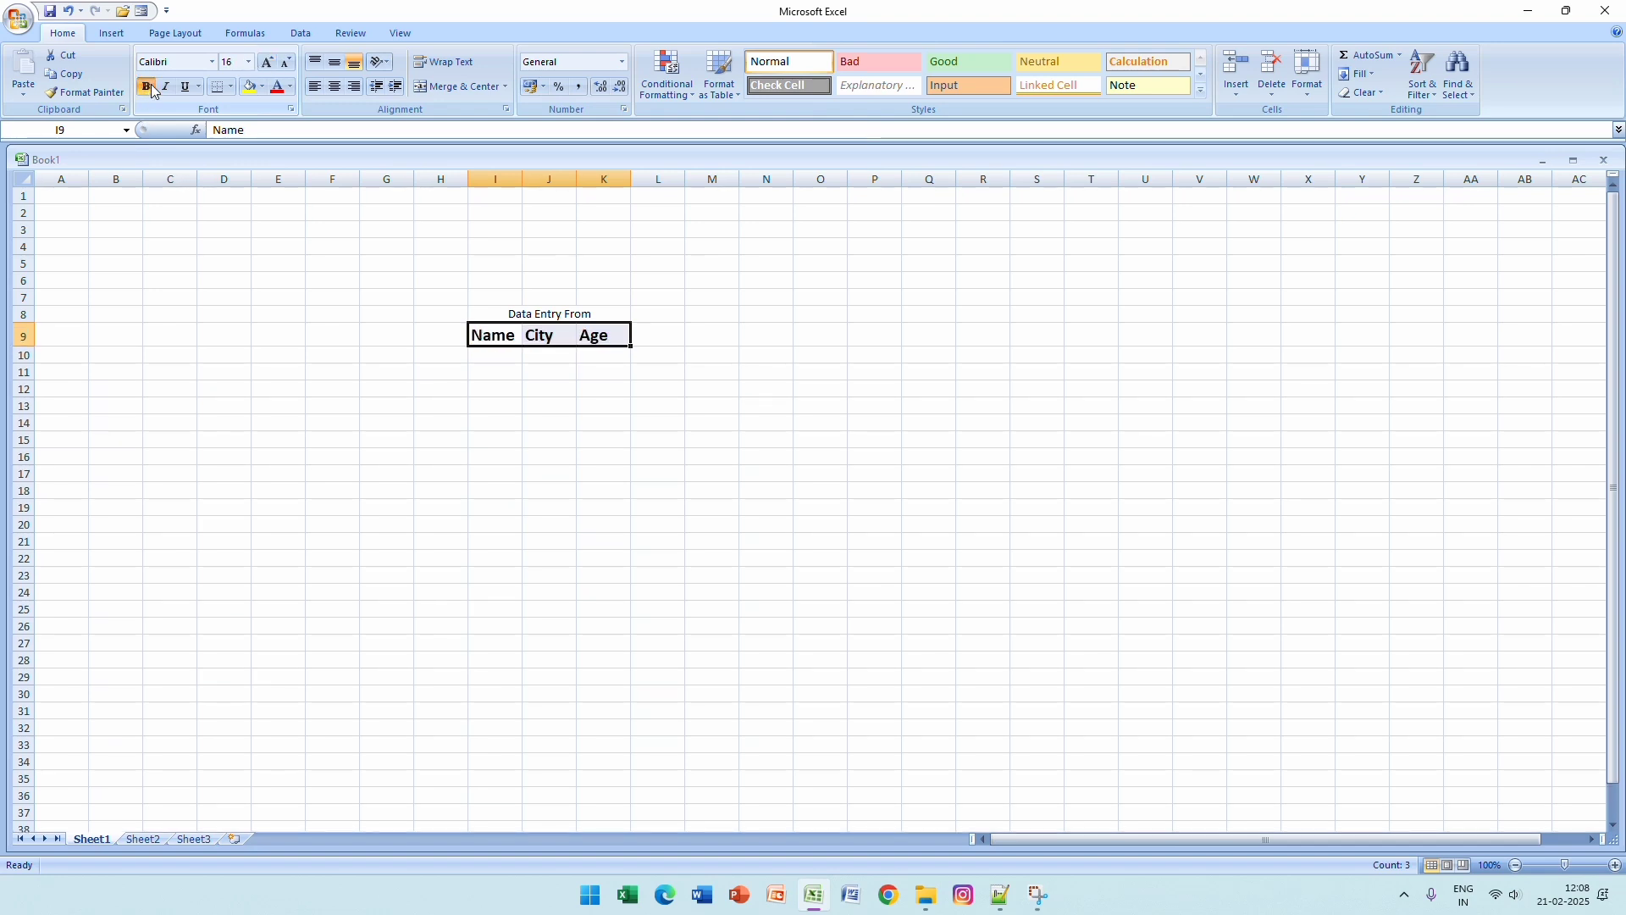
{"action": "left_click", "coordinate": [339, 68]}
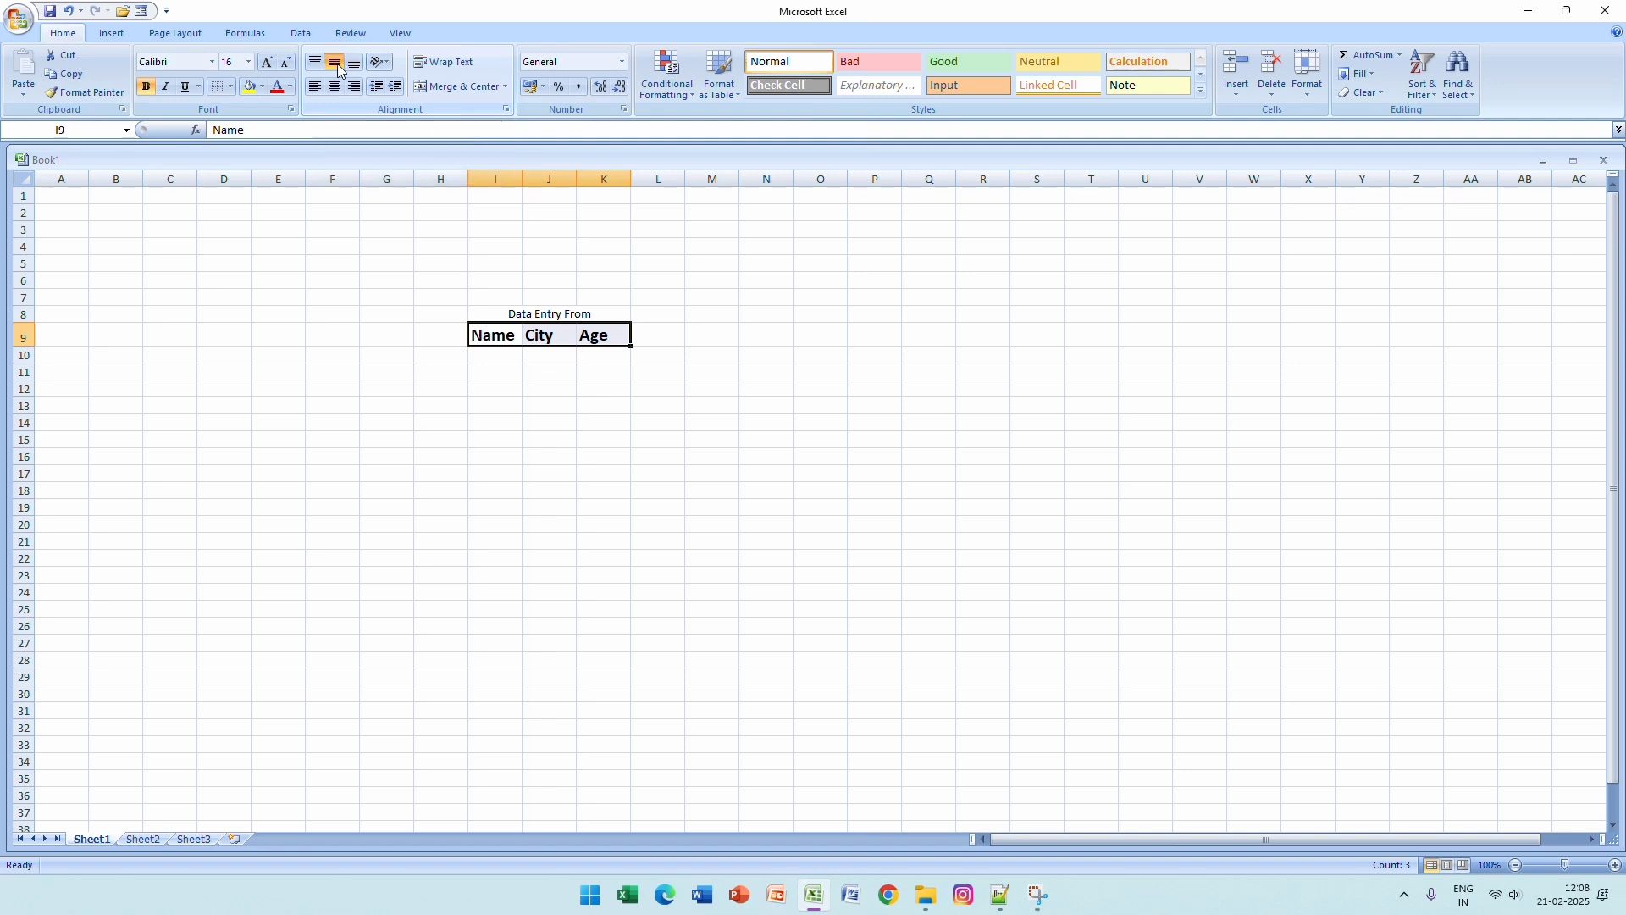
Increase the font size of the merged title in row 8 by several size steps
{"action": "left_click", "coordinate": [484, 314]}
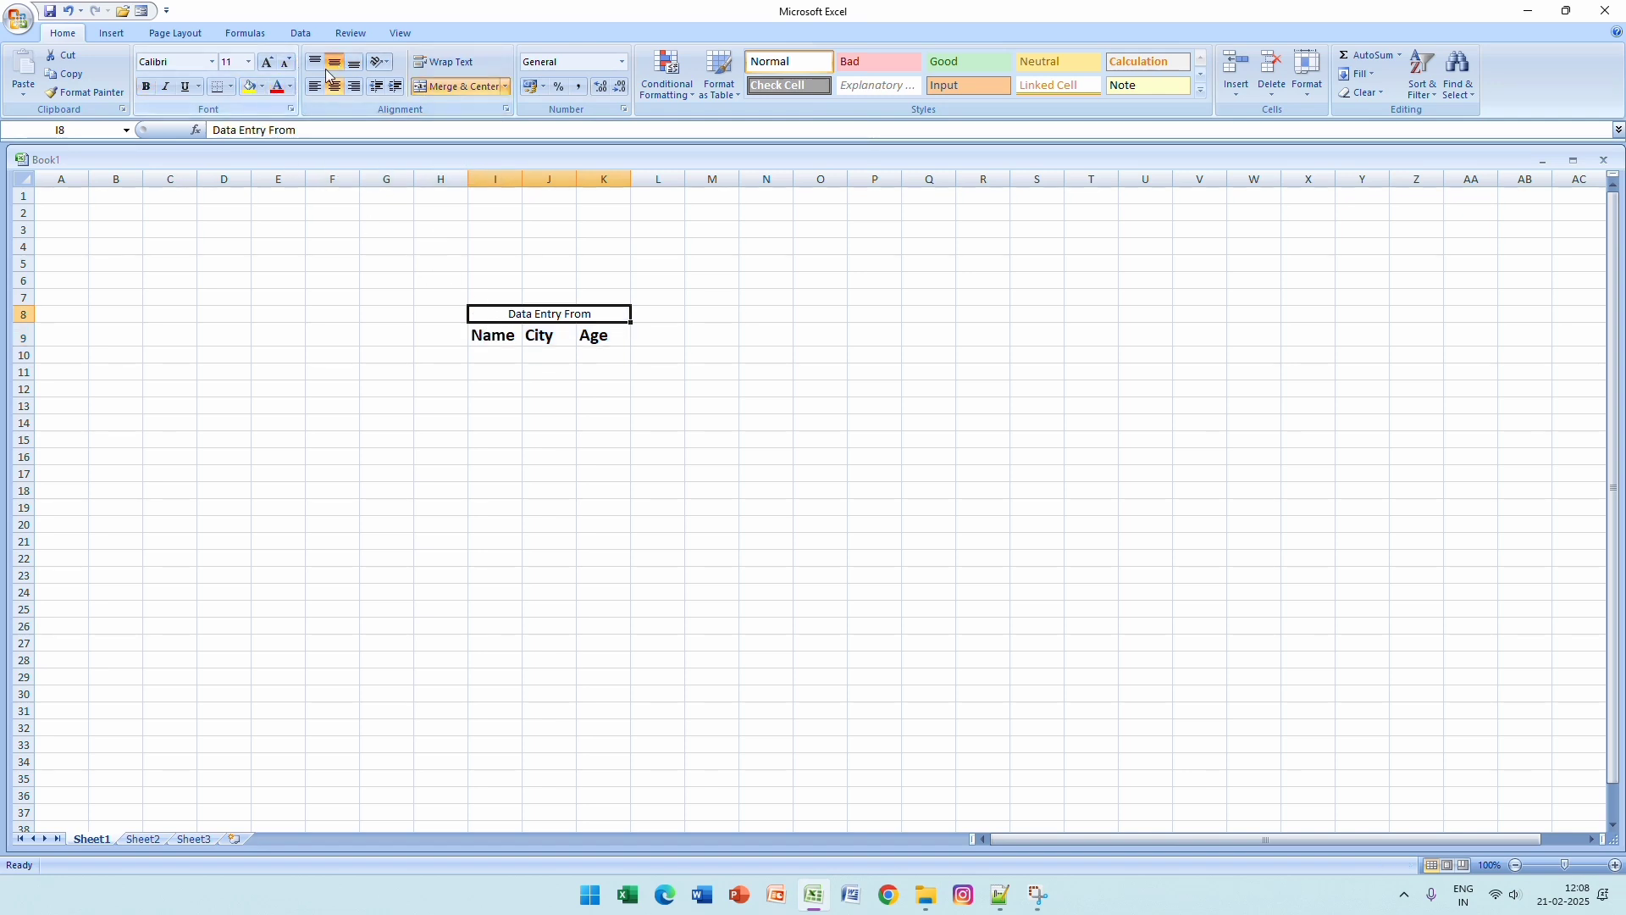
{"action": "left_click", "coordinate": [267, 63]}
{"action": "left_click", "coordinate": [268, 63]}
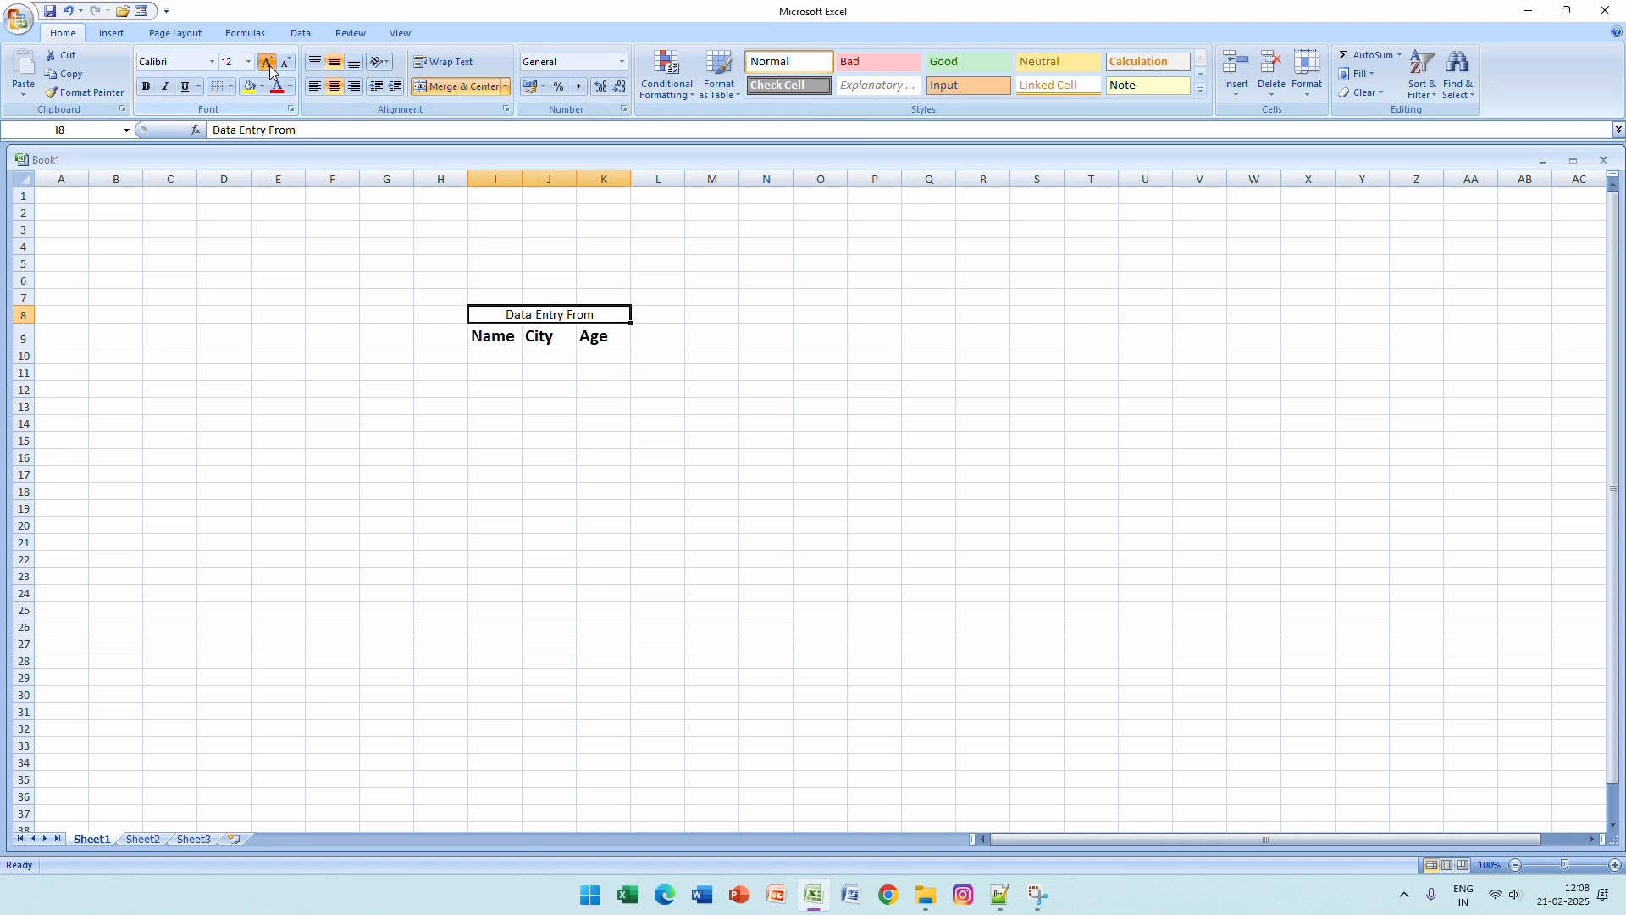
{"action": "left_click", "coordinate": [268, 63]}
{"action": "left_click", "coordinate": [268, 63]}
{"action": "left_click", "coordinate": [268, 62]}
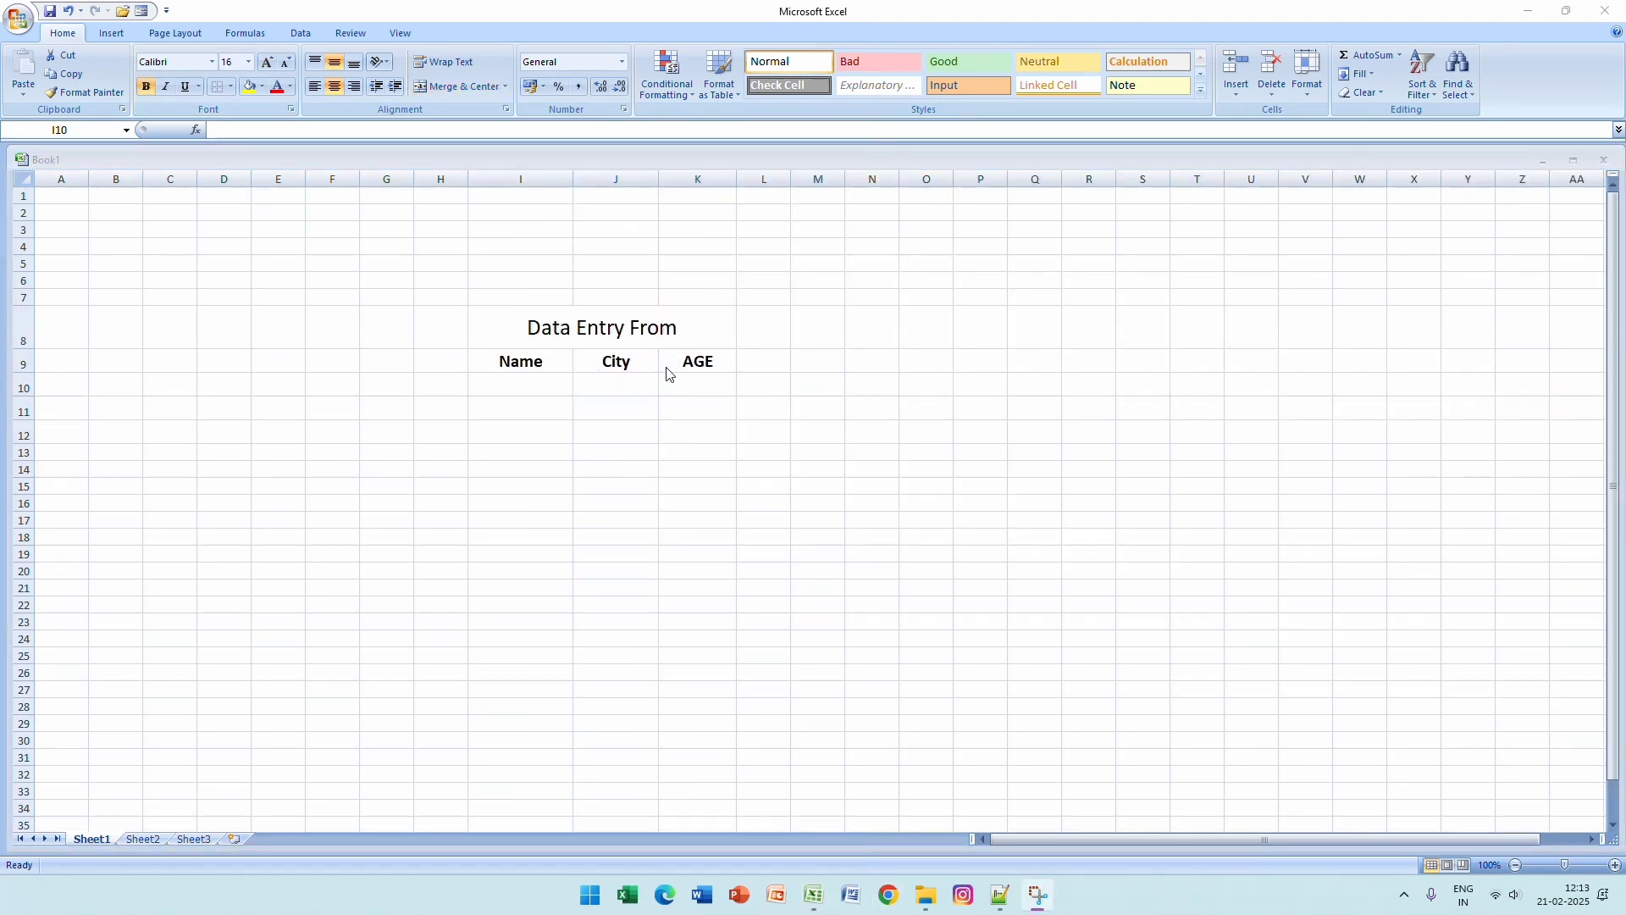
Open the data form from cell I10, accept the first row as labels, and start a new record
{"action": "left_click", "coordinate": [563, 384]}
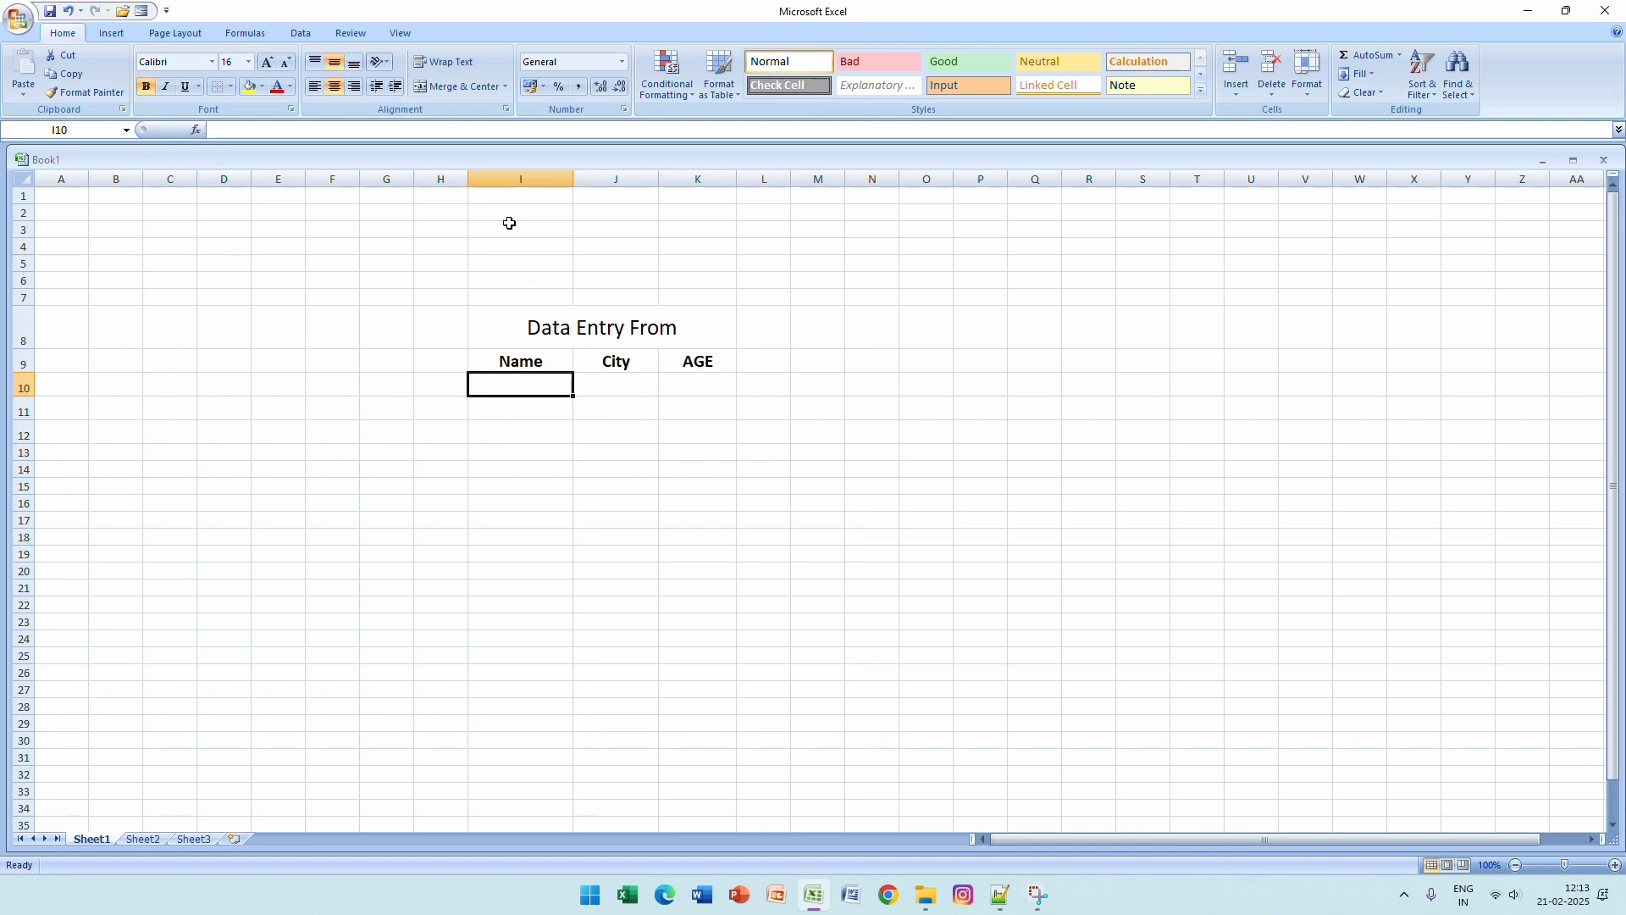
{"action": "left_click", "coordinate": [142, 11]}
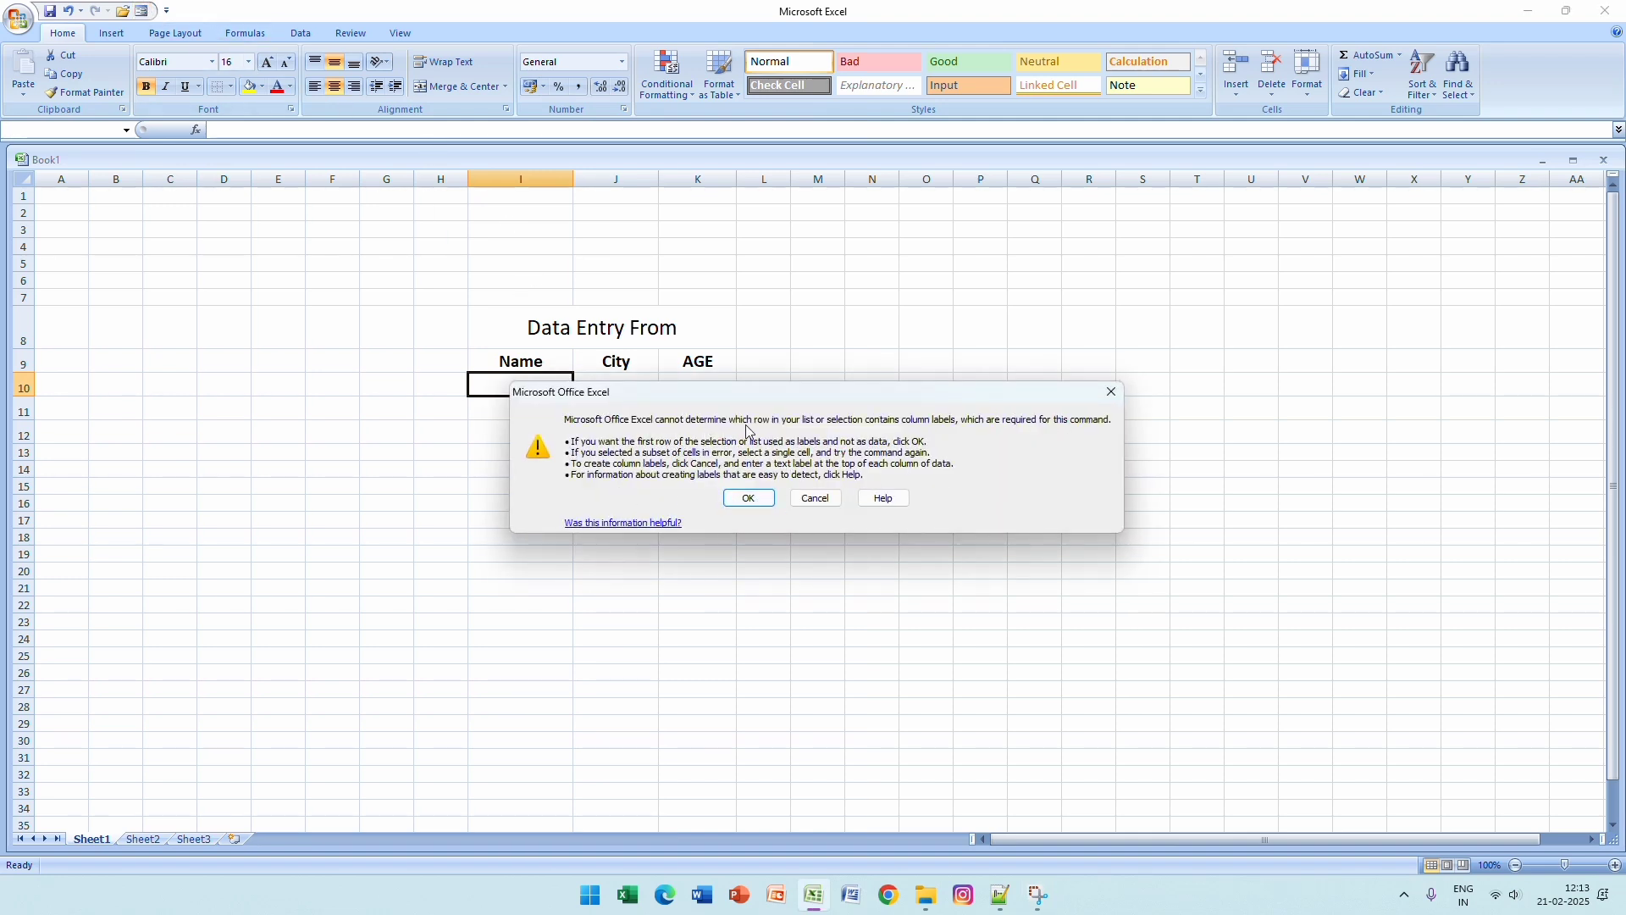
{"action": "left_click", "coordinate": [748, 498]}
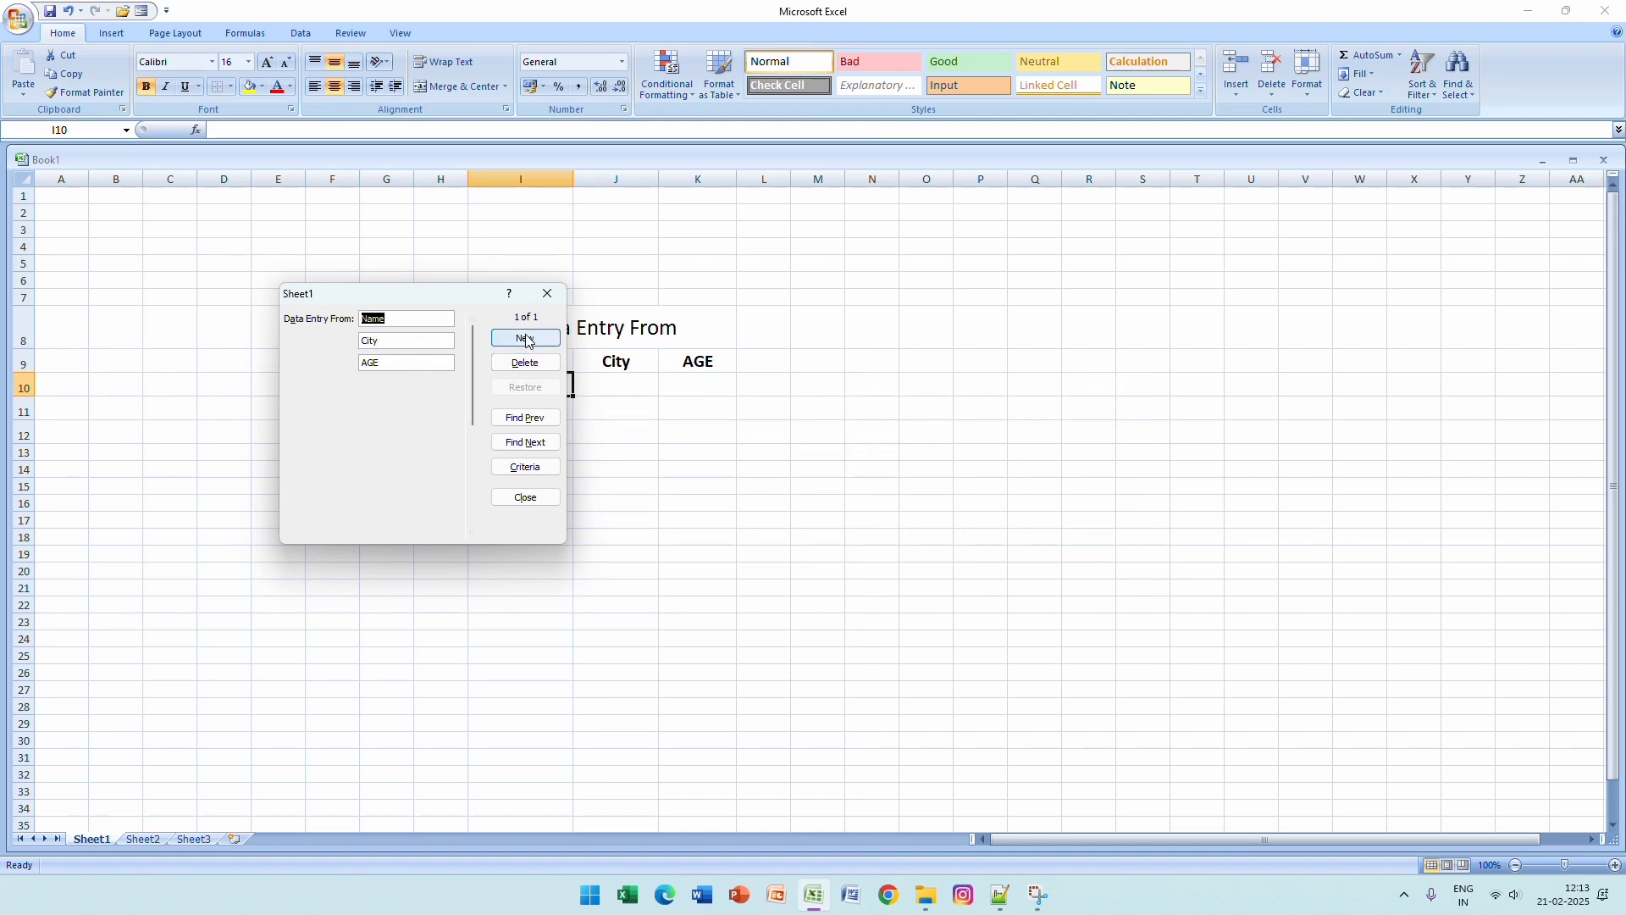
{"action": "left_click", "coordinate": [527, 339]}
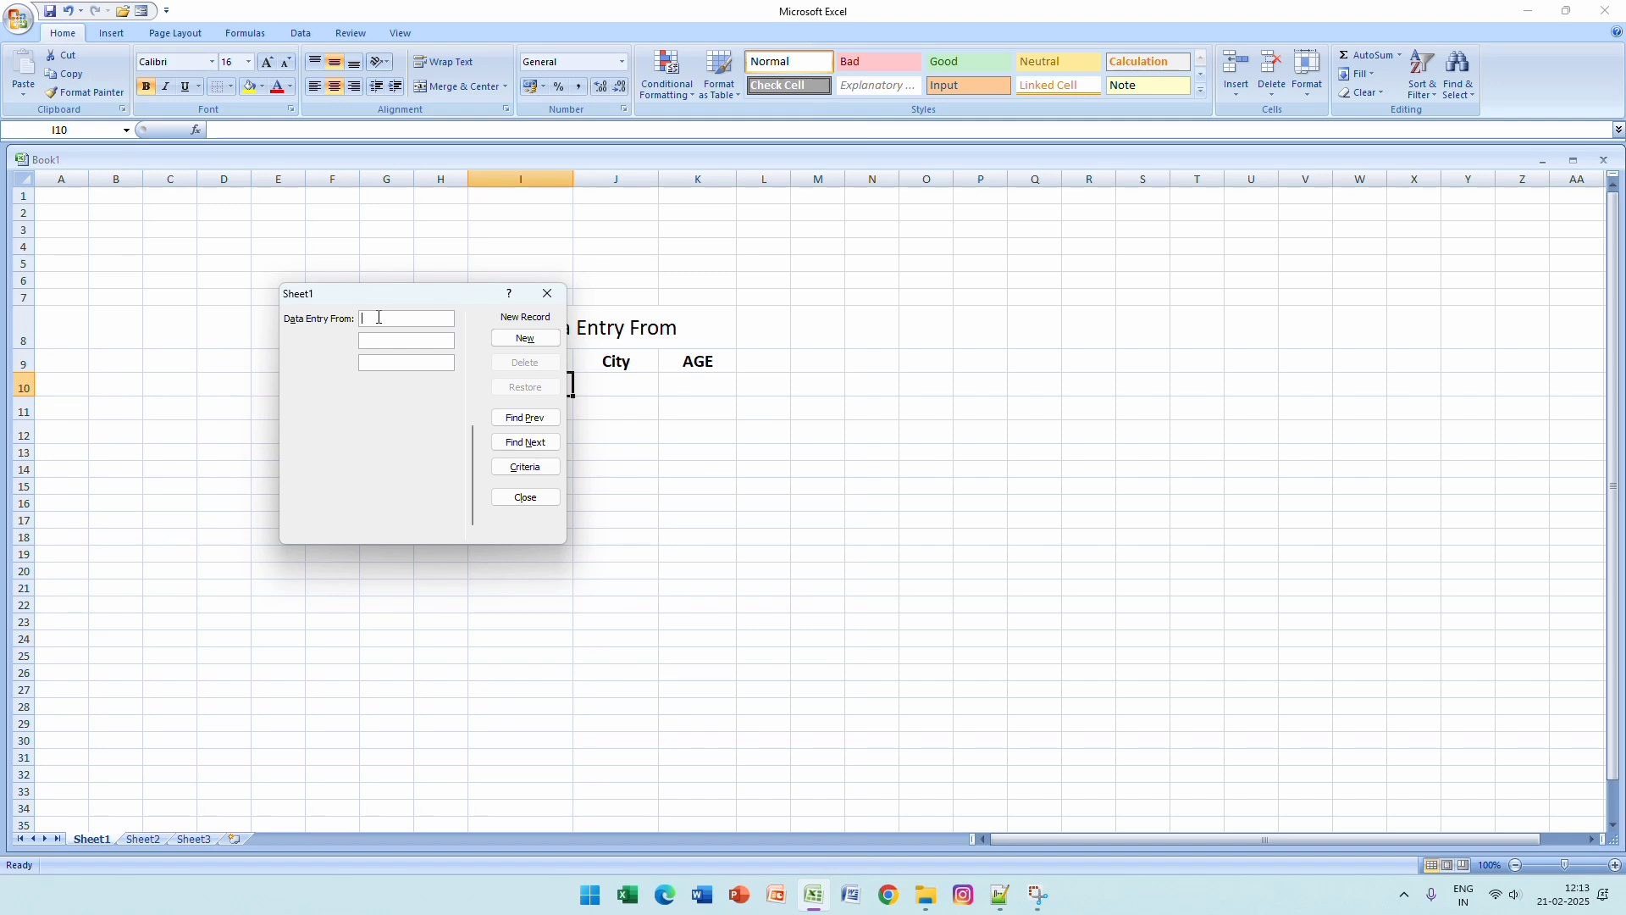
Add the first record with the person's name, city MUMBAI and age 18 through the data form
{"action": "type", "text": "JASS"}
{"action": "left_click", "coordinate": [401, 339]}
{"action": "type", "text": "MUMBAI"}
{"action": "left_click", "coordinate": [411, 361]}
{"action": "type", "text": "18"}
{"action": "left_click", "coordinate": [509, 339]}
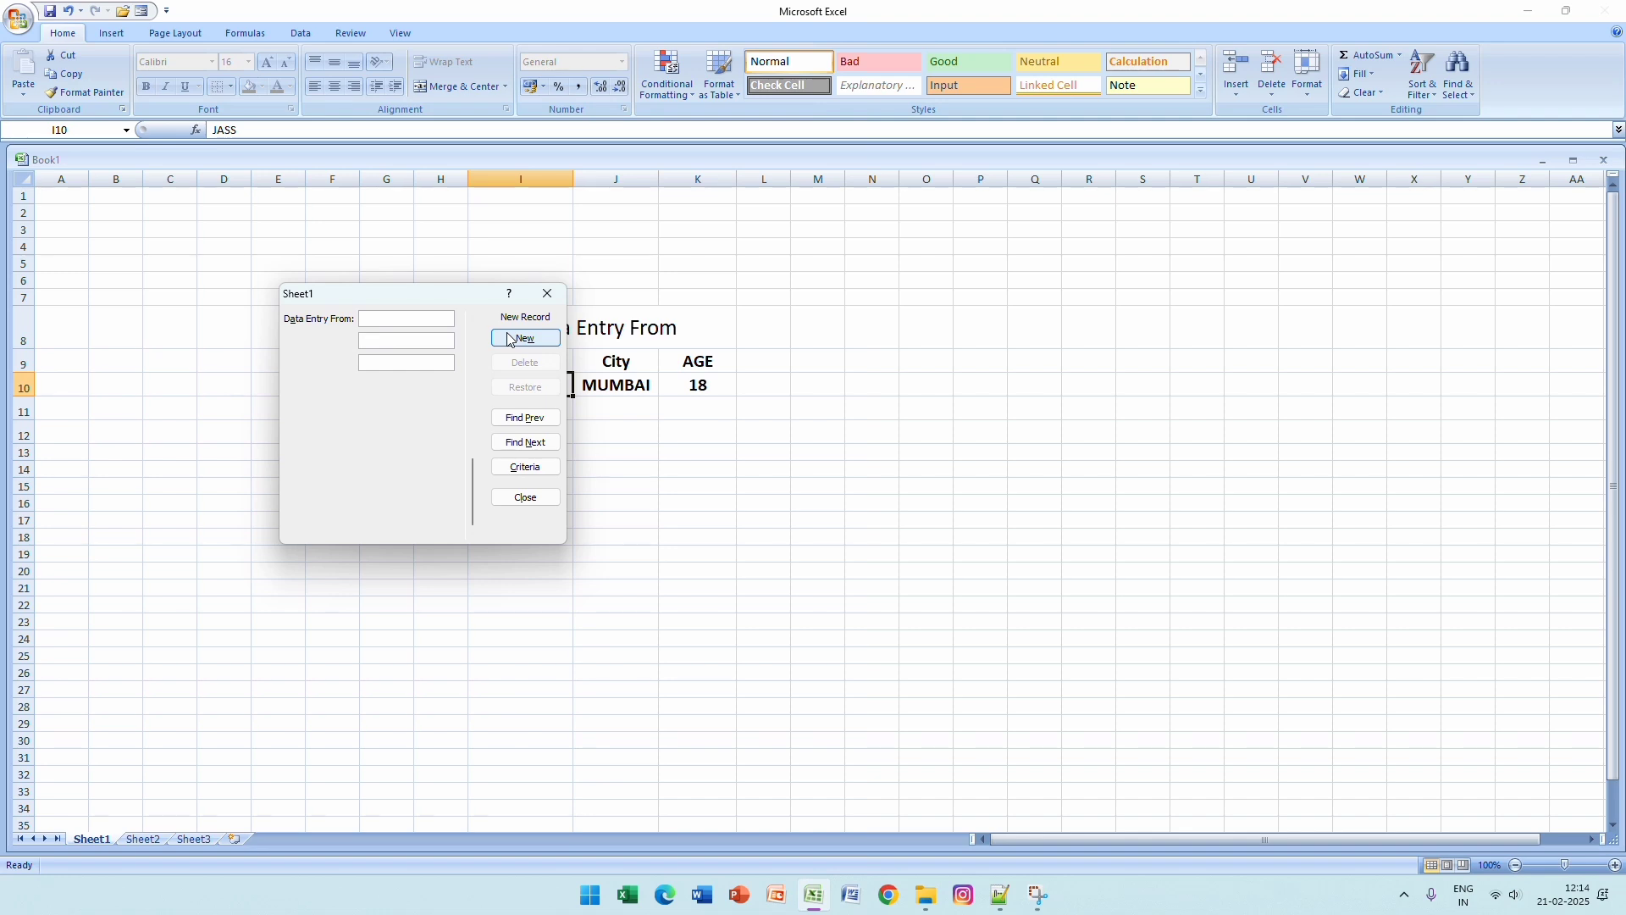
Add a second record with the person's name, city ULHASNAGAR and age 16 through the data form
{"action": "left_click", "coordinate": [410, 318]}
{"action": "type", "text": "DI"}
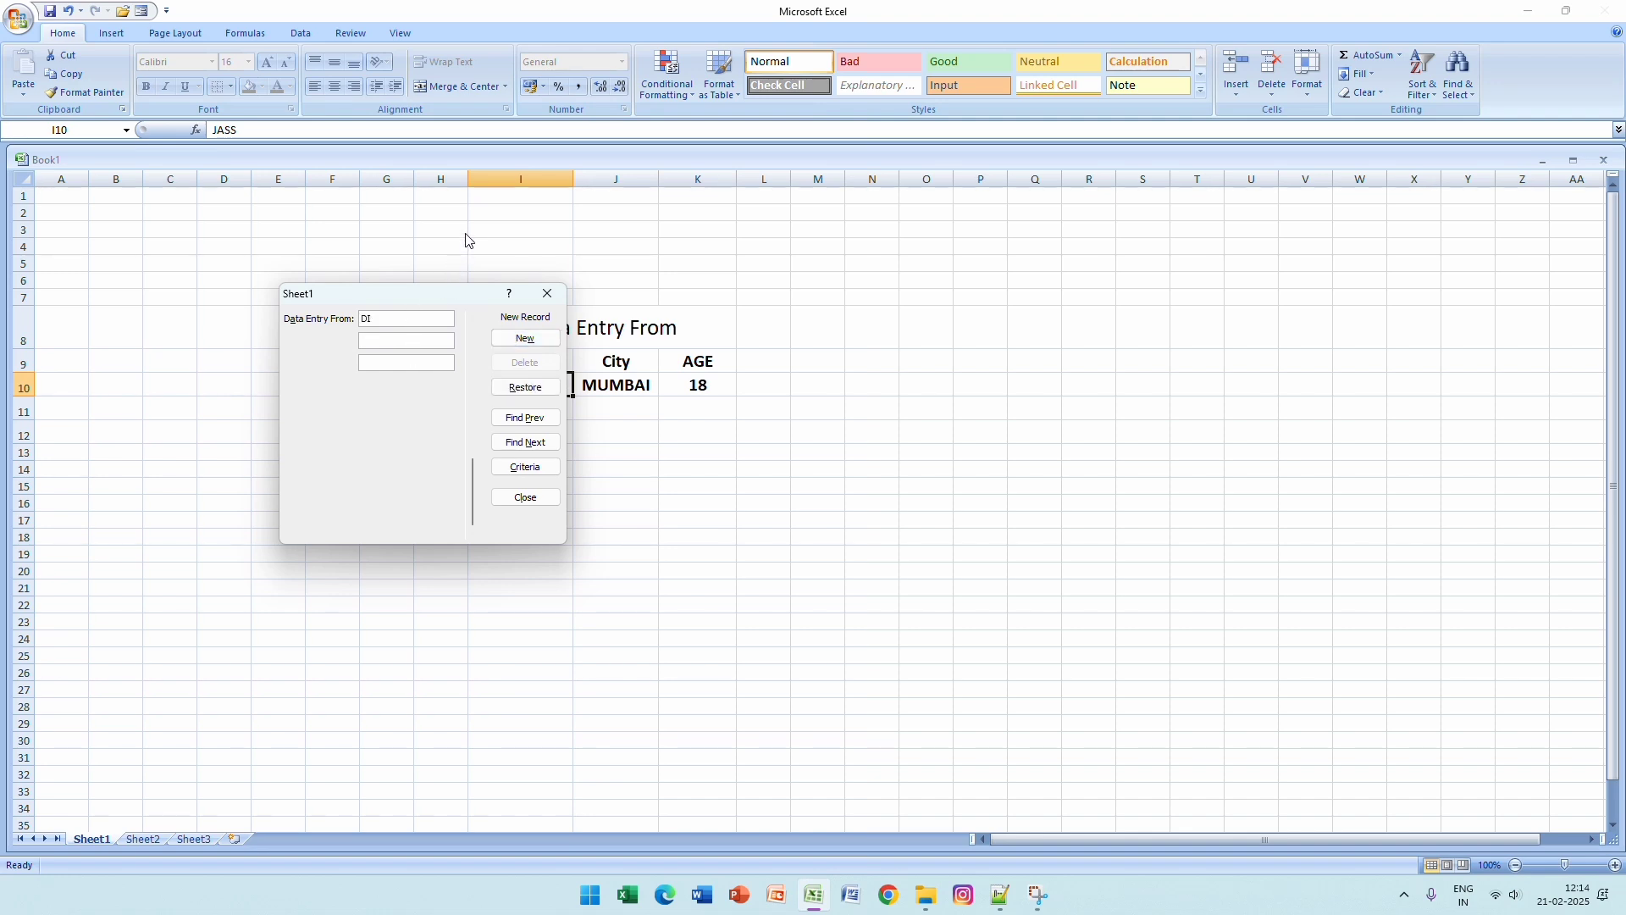
{"action": "type", "text": "KSH"}
{"action": "type", "text": "UL"}
{"action": "type", "text": "HA"}
{"action": "type", "text": "S"}
{"action": "type", "text": "NAGA"}
{"action": "type", "text": "16"}
{"action": "left_click", "coordinate": [519, 340]}
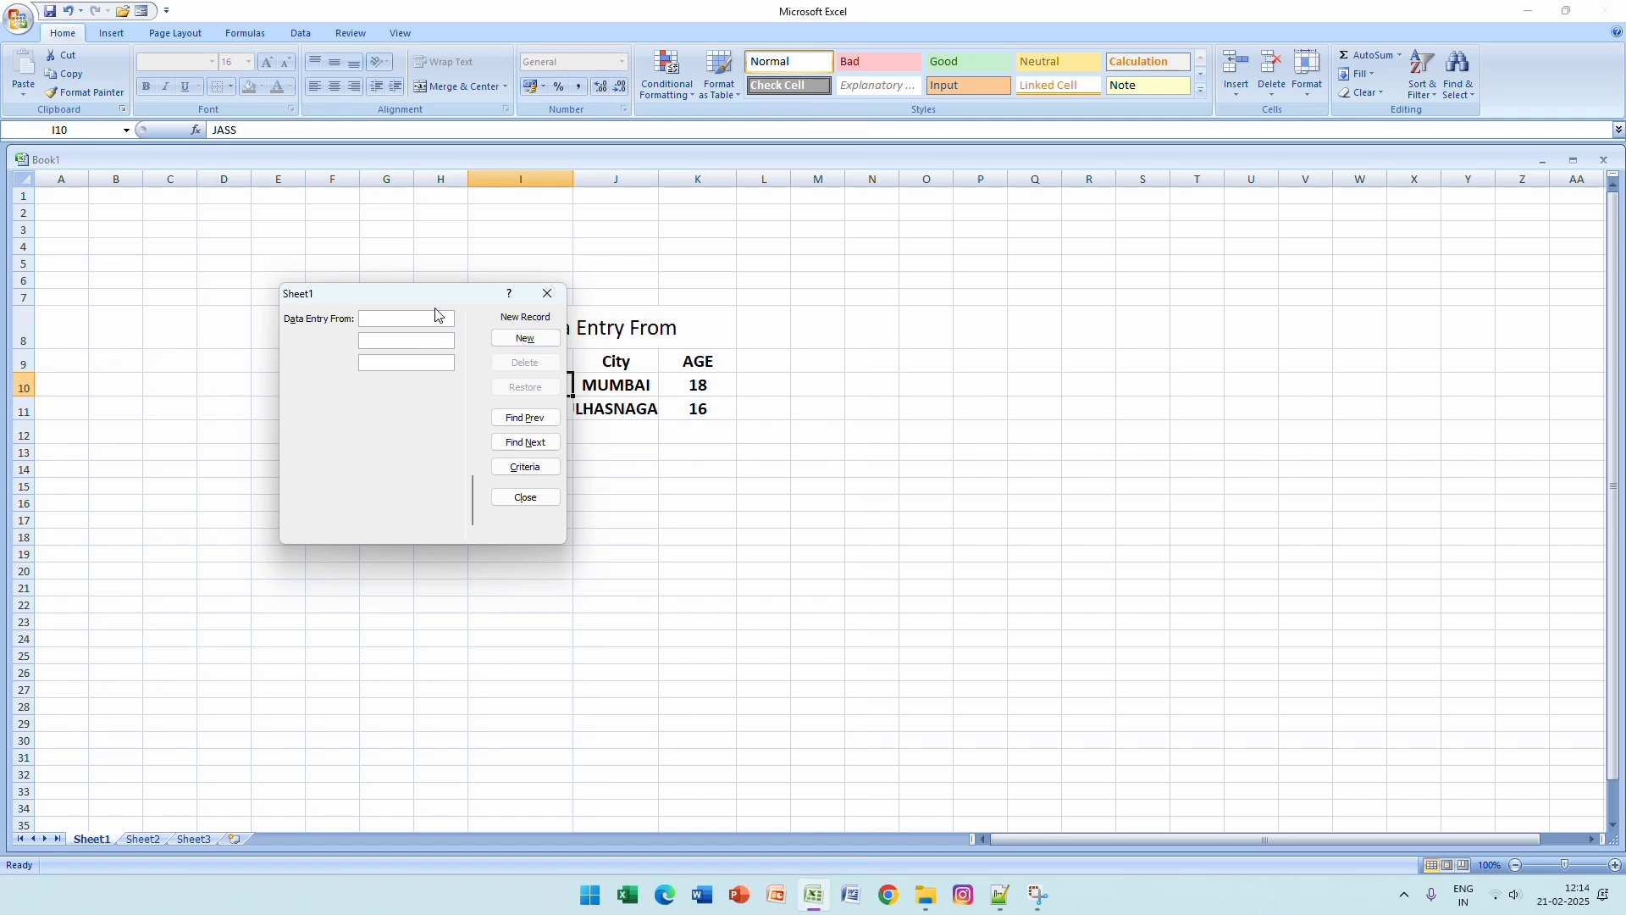
Add a third record with the person's name, city KALYAN and age 14 through the data form
{"action": "type", "text": "SONA"}
{"action": "left_click", "coordinate": [427, 340]}
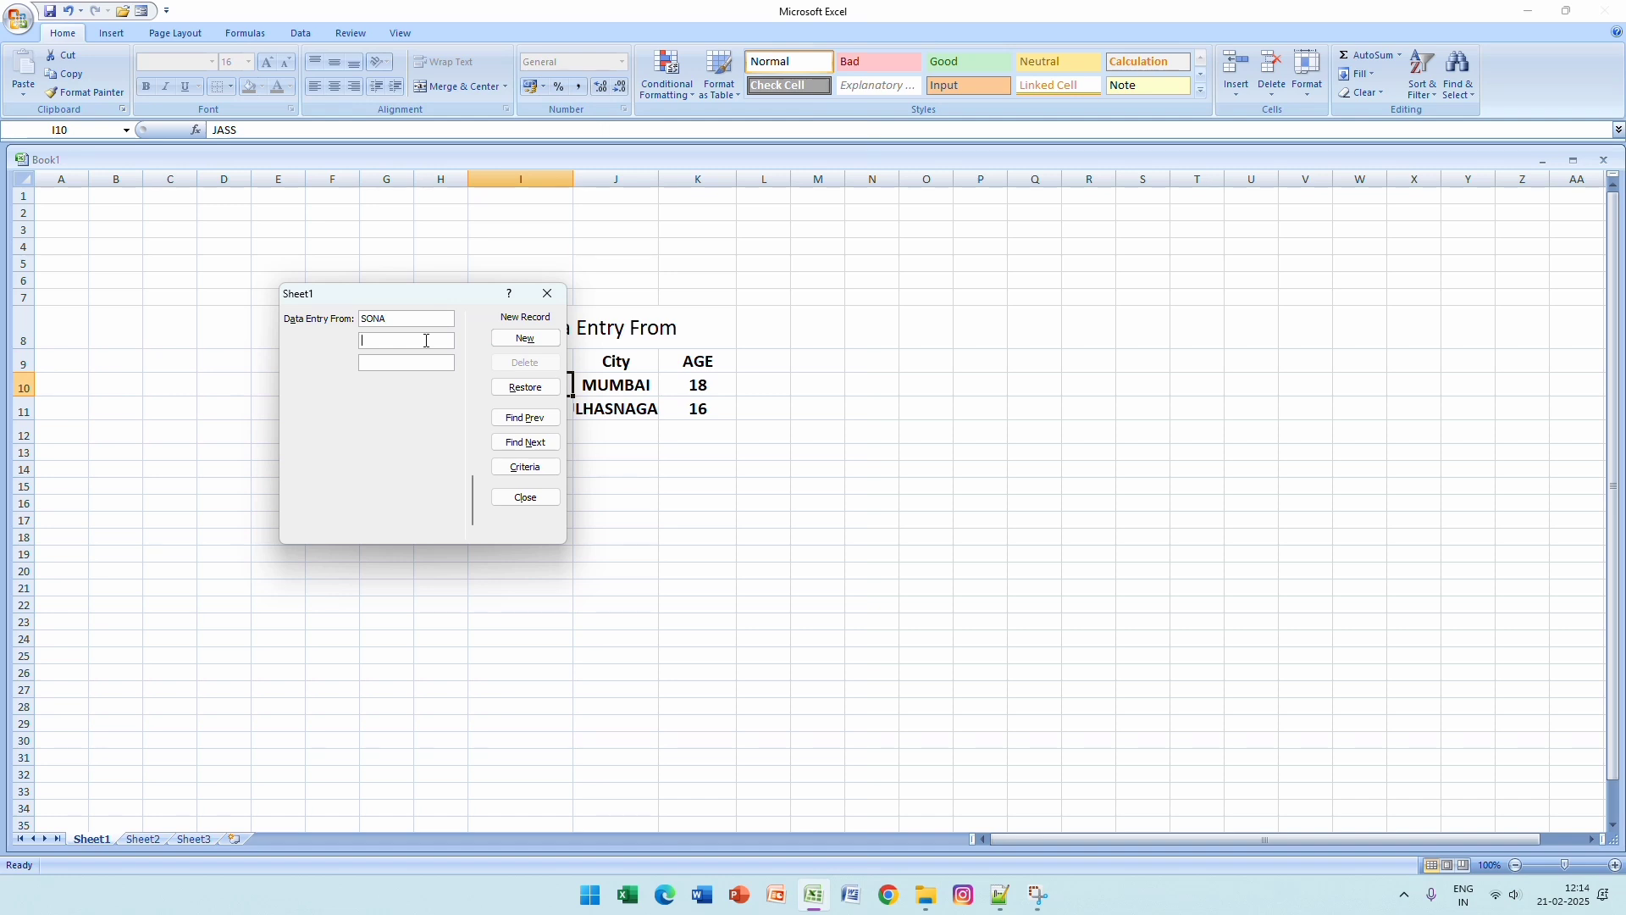
{"action": "type", "text": "15"}
{"action": "key", "text": "BackSpace"}
{"action": "key", "text": "BackSpace"}
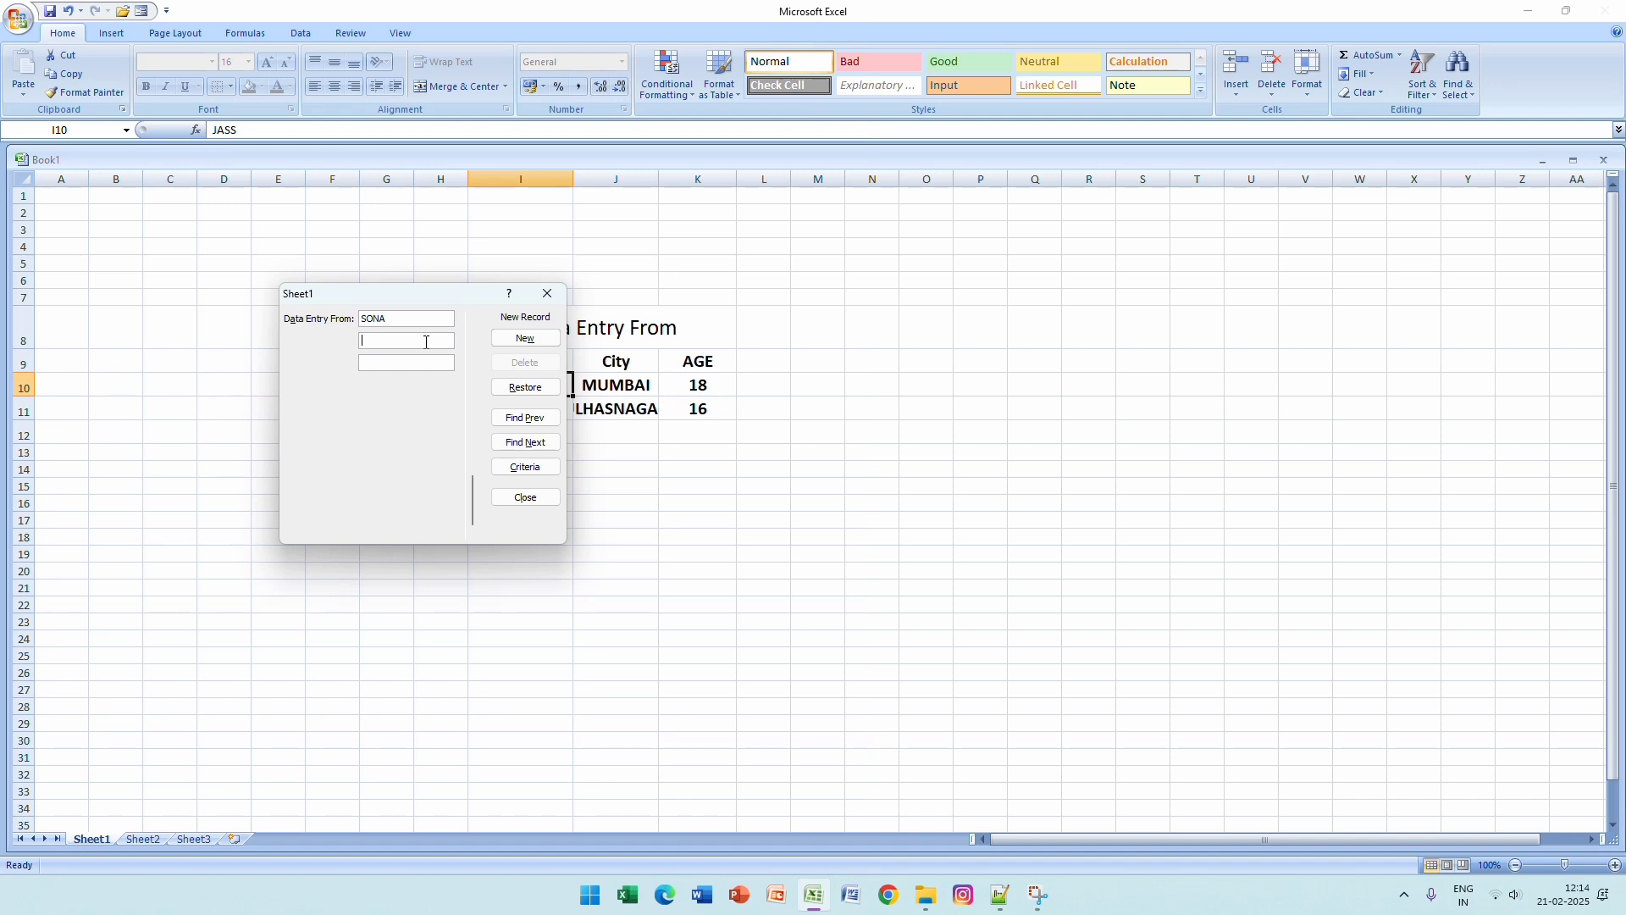
{"action": "type", "text": "KAL"}
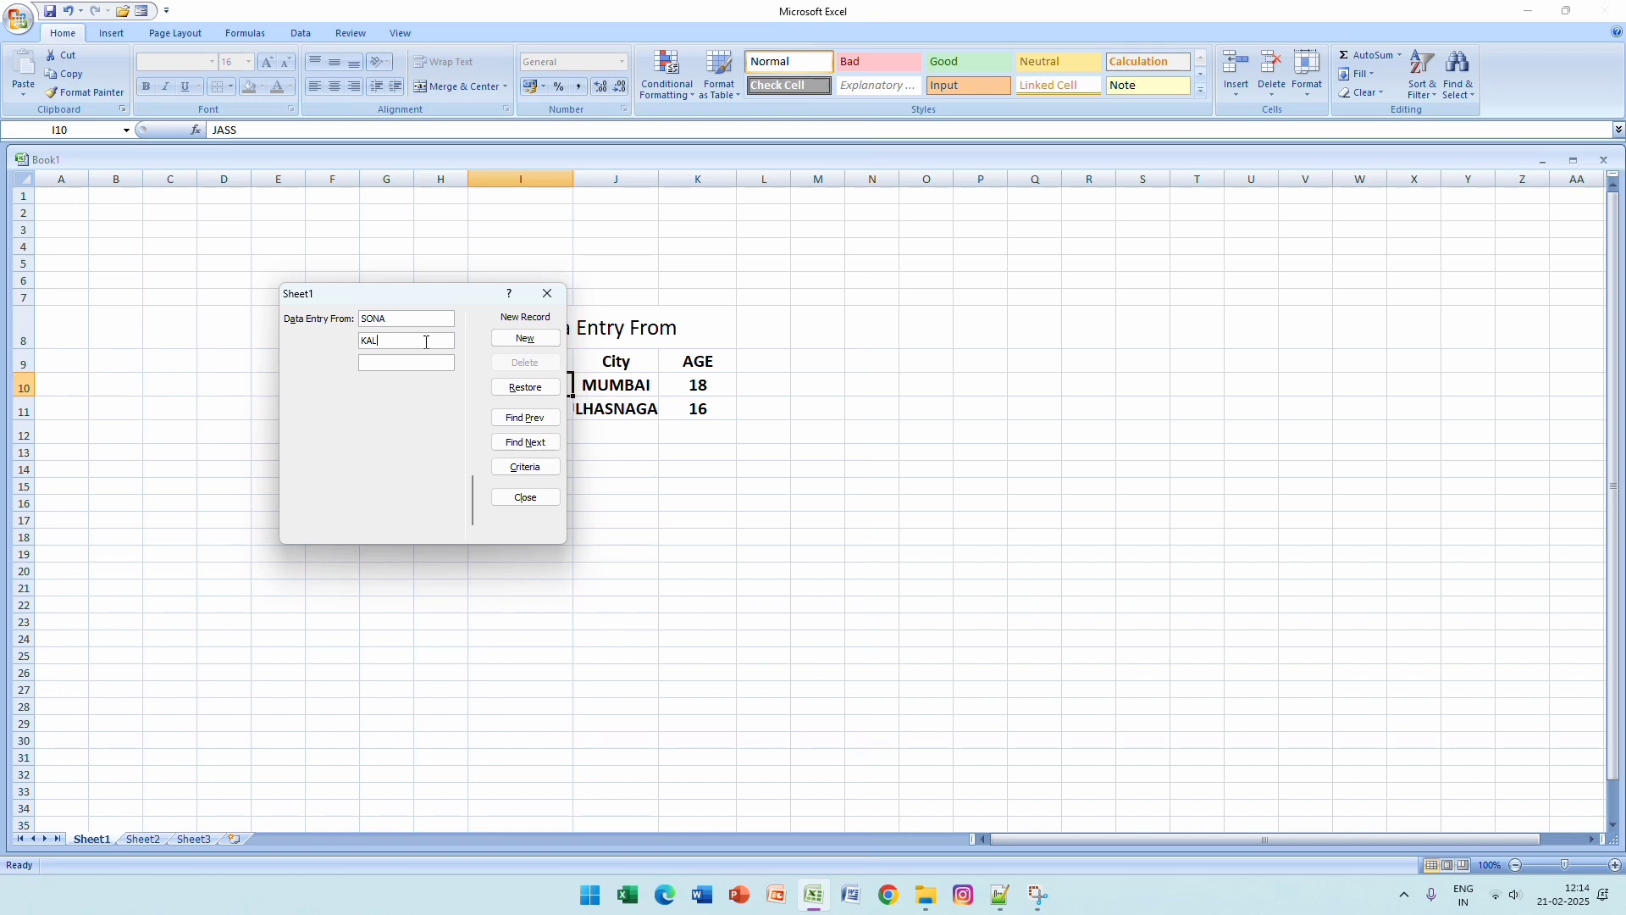
{"action": "type", "text": "YAN"}
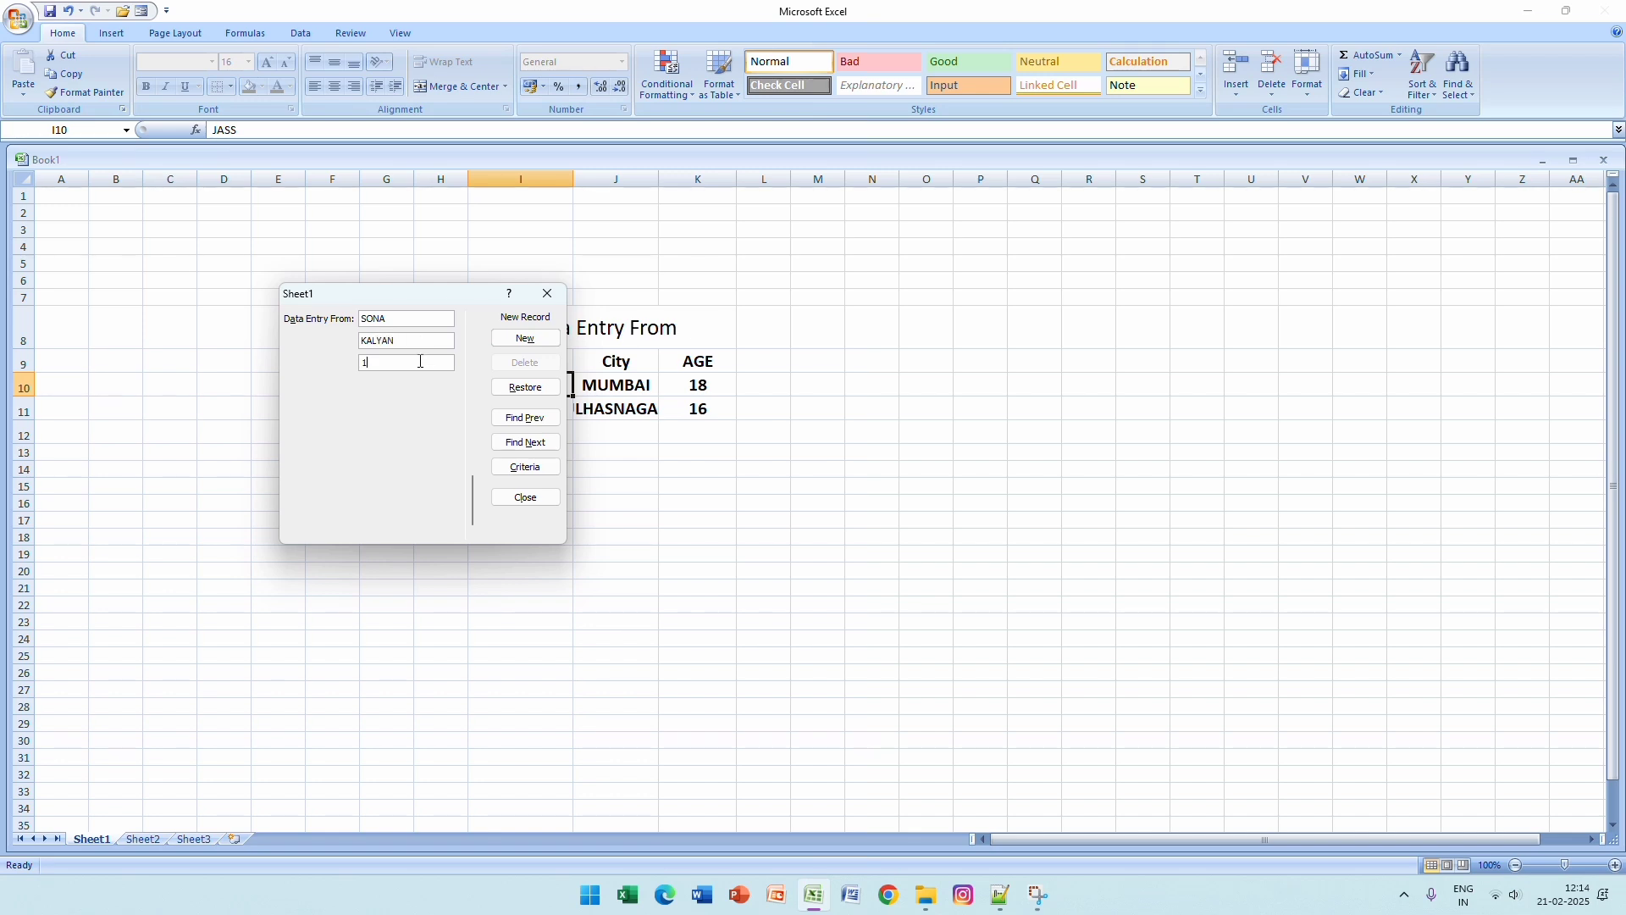
{"action": "left_click", "coordinate": [525, 339]}
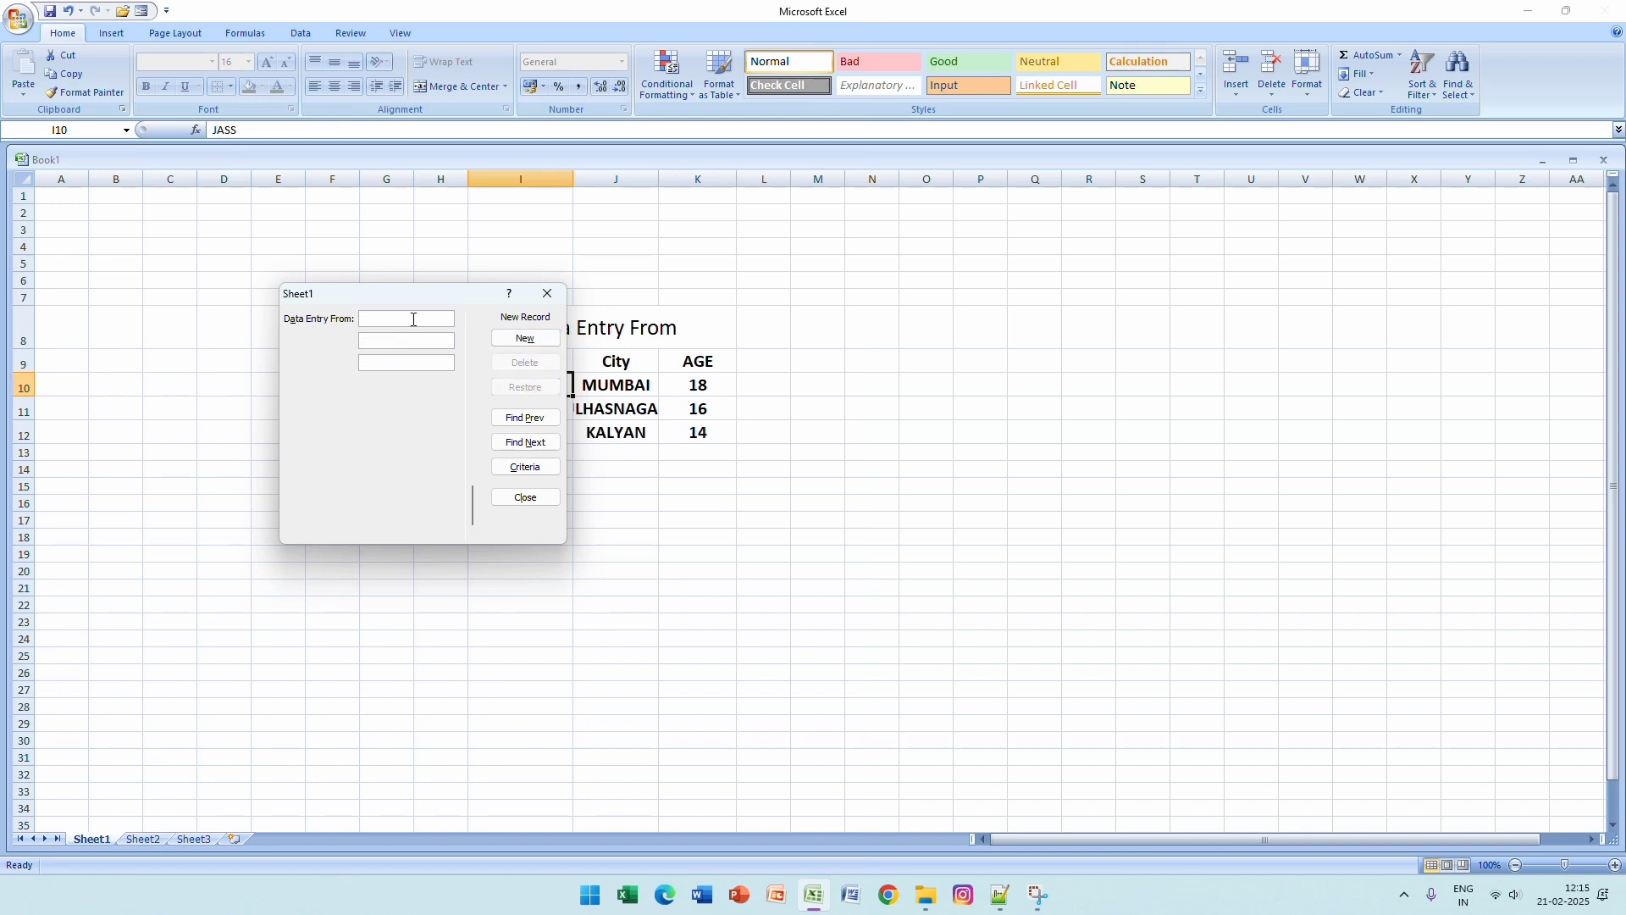
Enter a fourth record with the person's name, city NASHIK and age 19, and close the data form
{"action": "type", "text": "MO"}
{"action": "type", "text": "N"}
{"action": "type", "text": "NA"}
{"action": "type", "text": "SHIK"}
{"action": "type", "text": "9"}
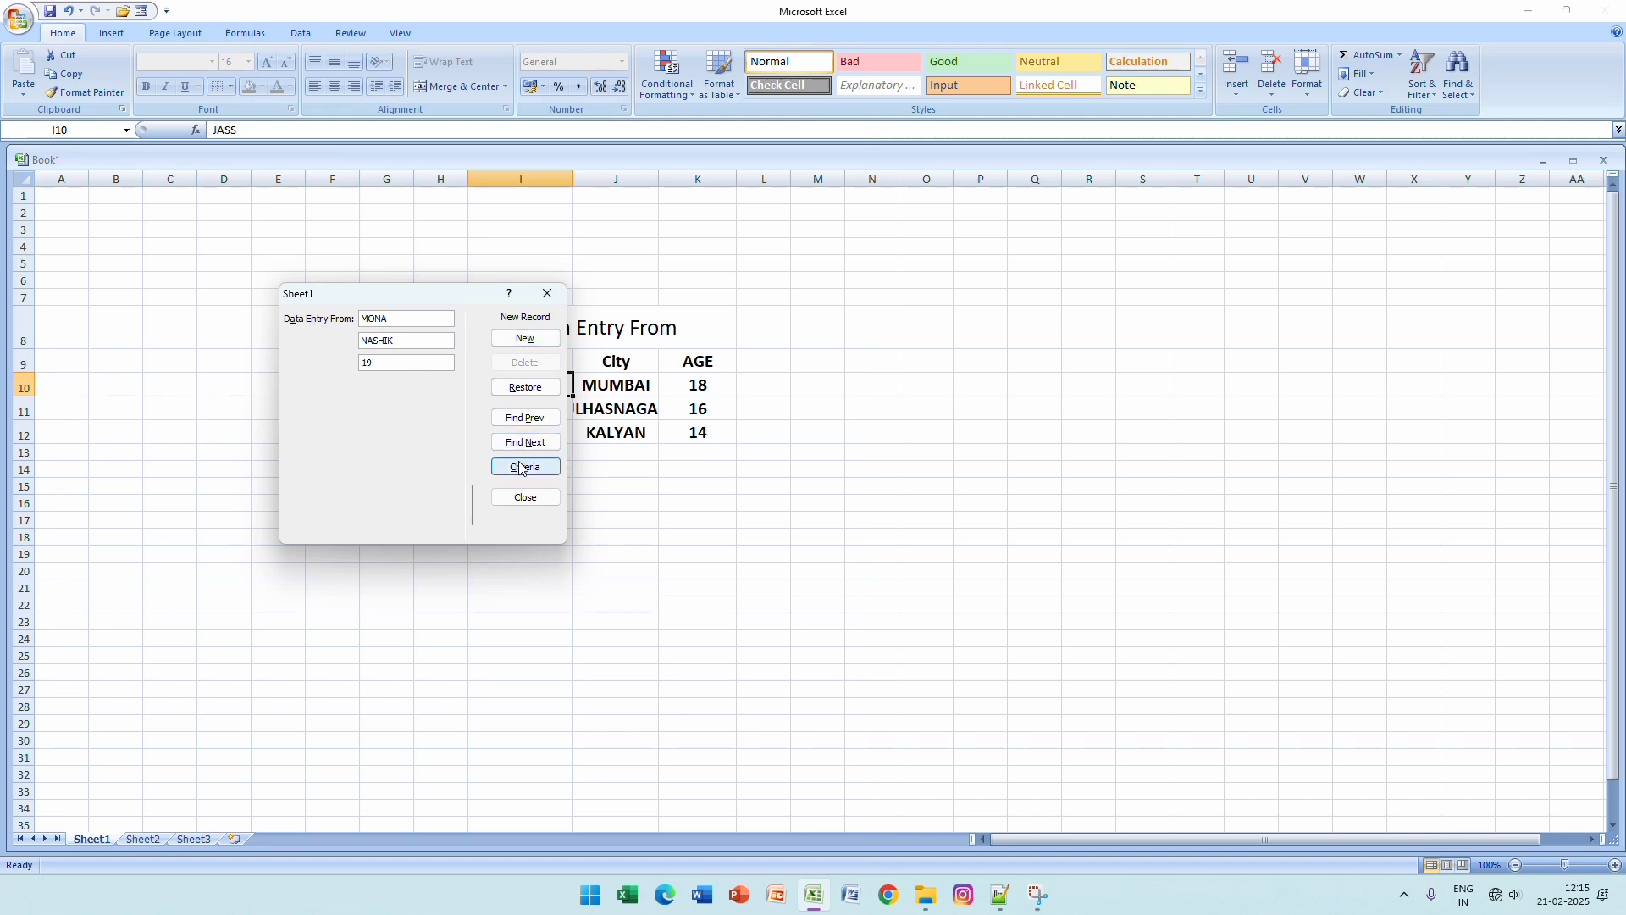
{"action": "left_click", "coordinate": [530, 504]}
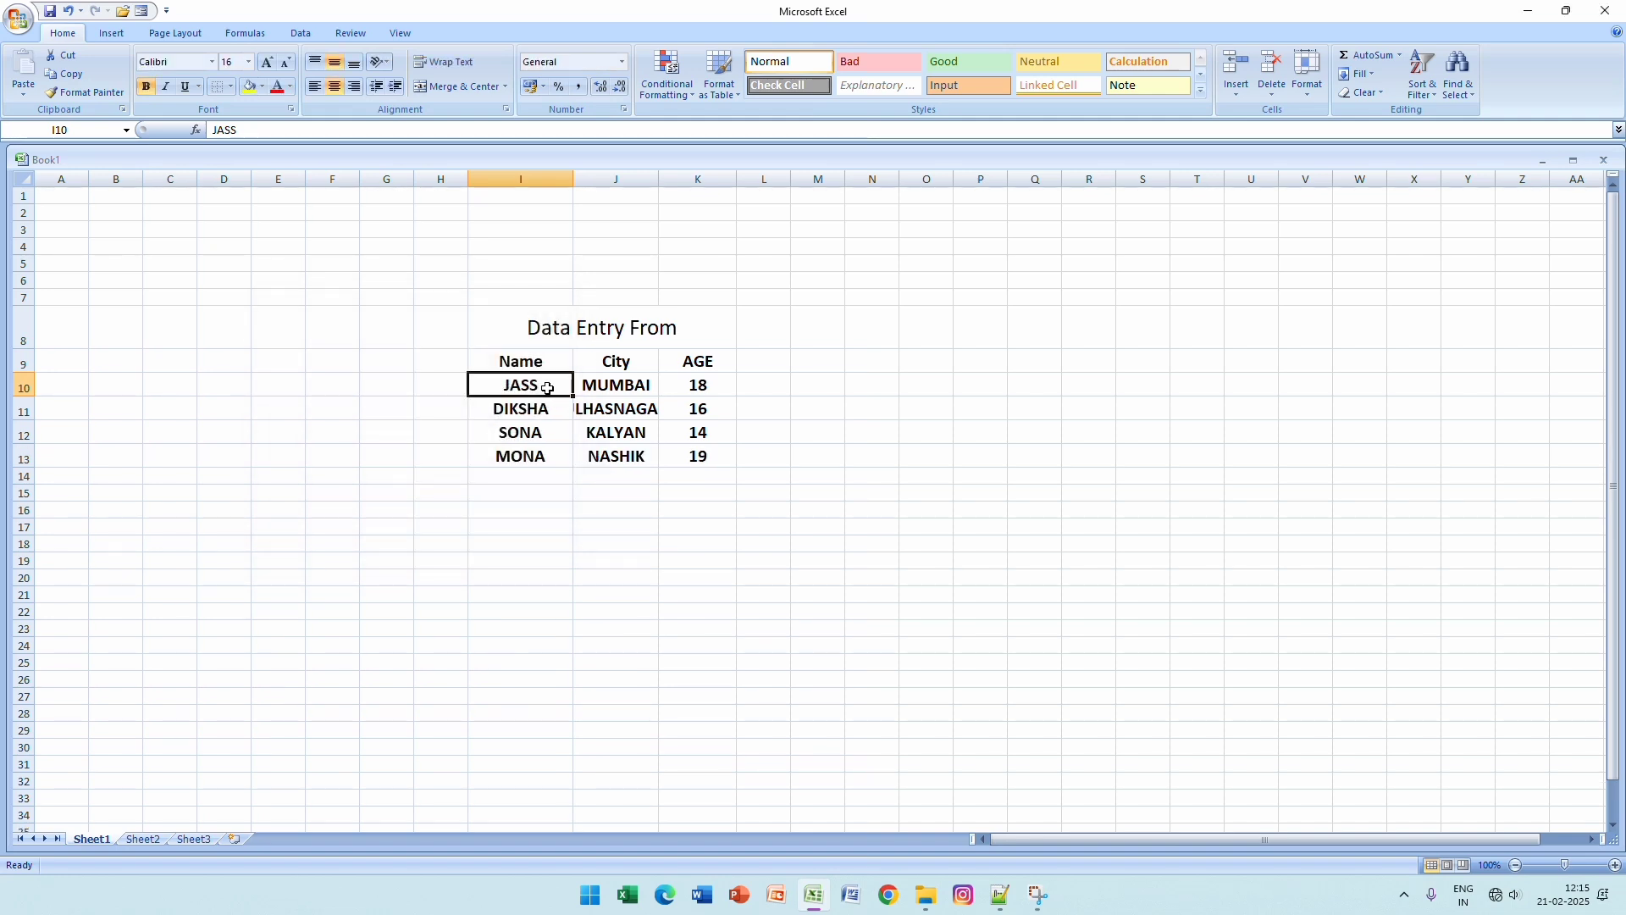
Apply all borders to the whole table from the title in row 8 down to row 13, columns I to K
{"action": "left_click_drag", "start_coordinate": [506, 360], "coordinate": [693, 471]}
{"action": "left_click_drag", "start_coordinate": [542, 315], "coordinate": [686, 461]}
{"action": "left_click", "coordinate": [231, 87]}
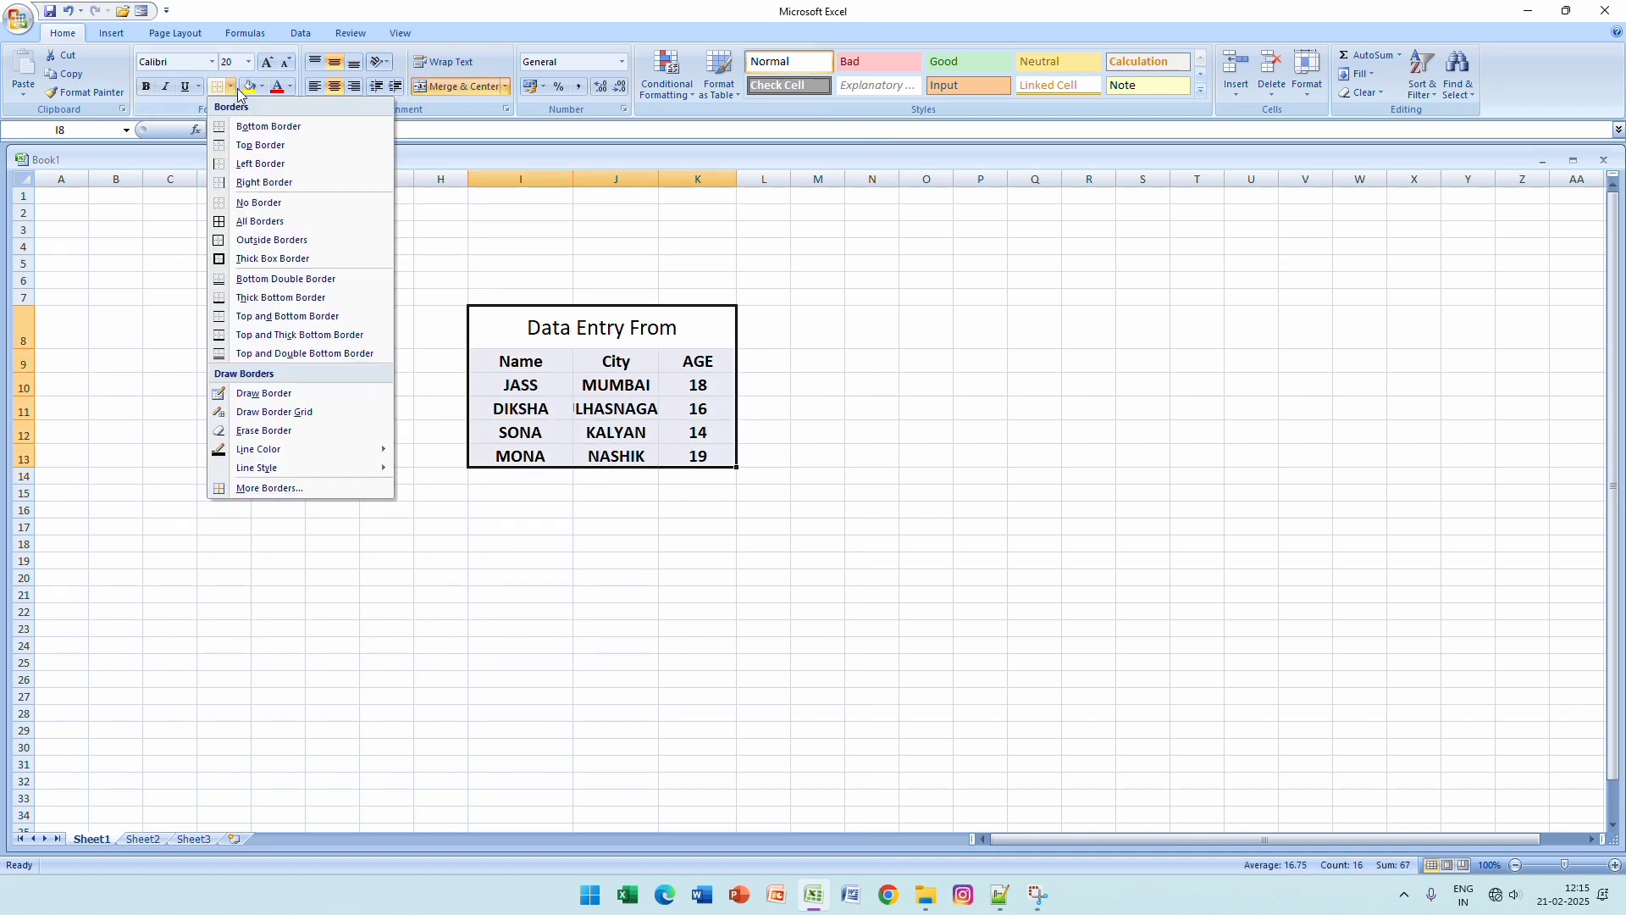
{"action": "left_click", "coordinate": [288, 221]}
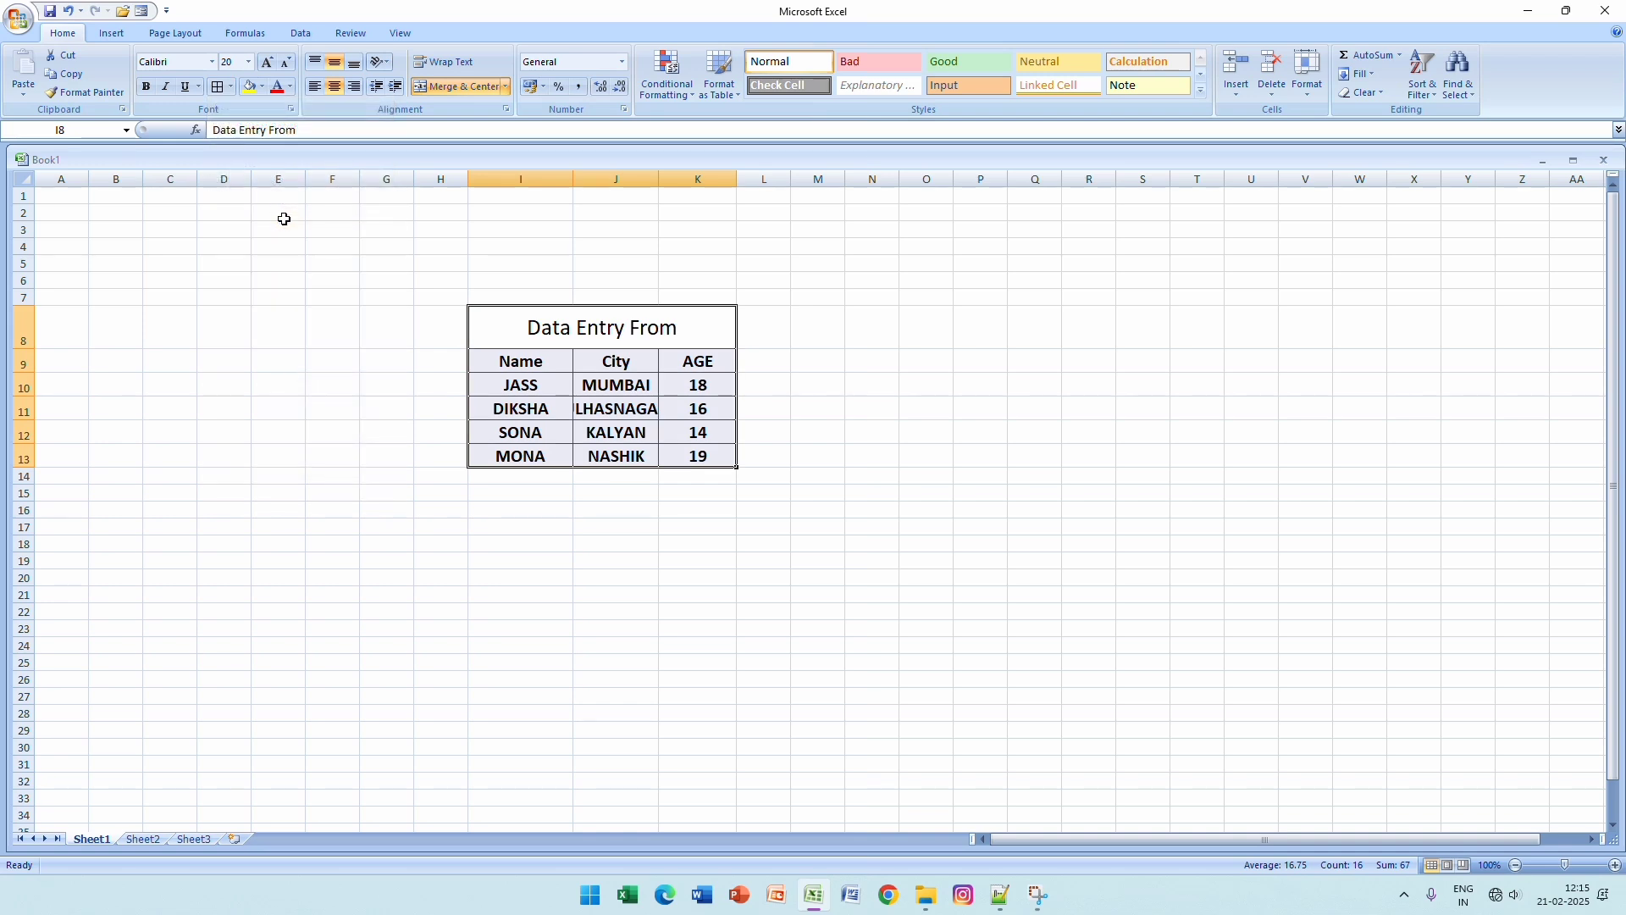
{"action": "left_click", "coordinate": [762, 267]}
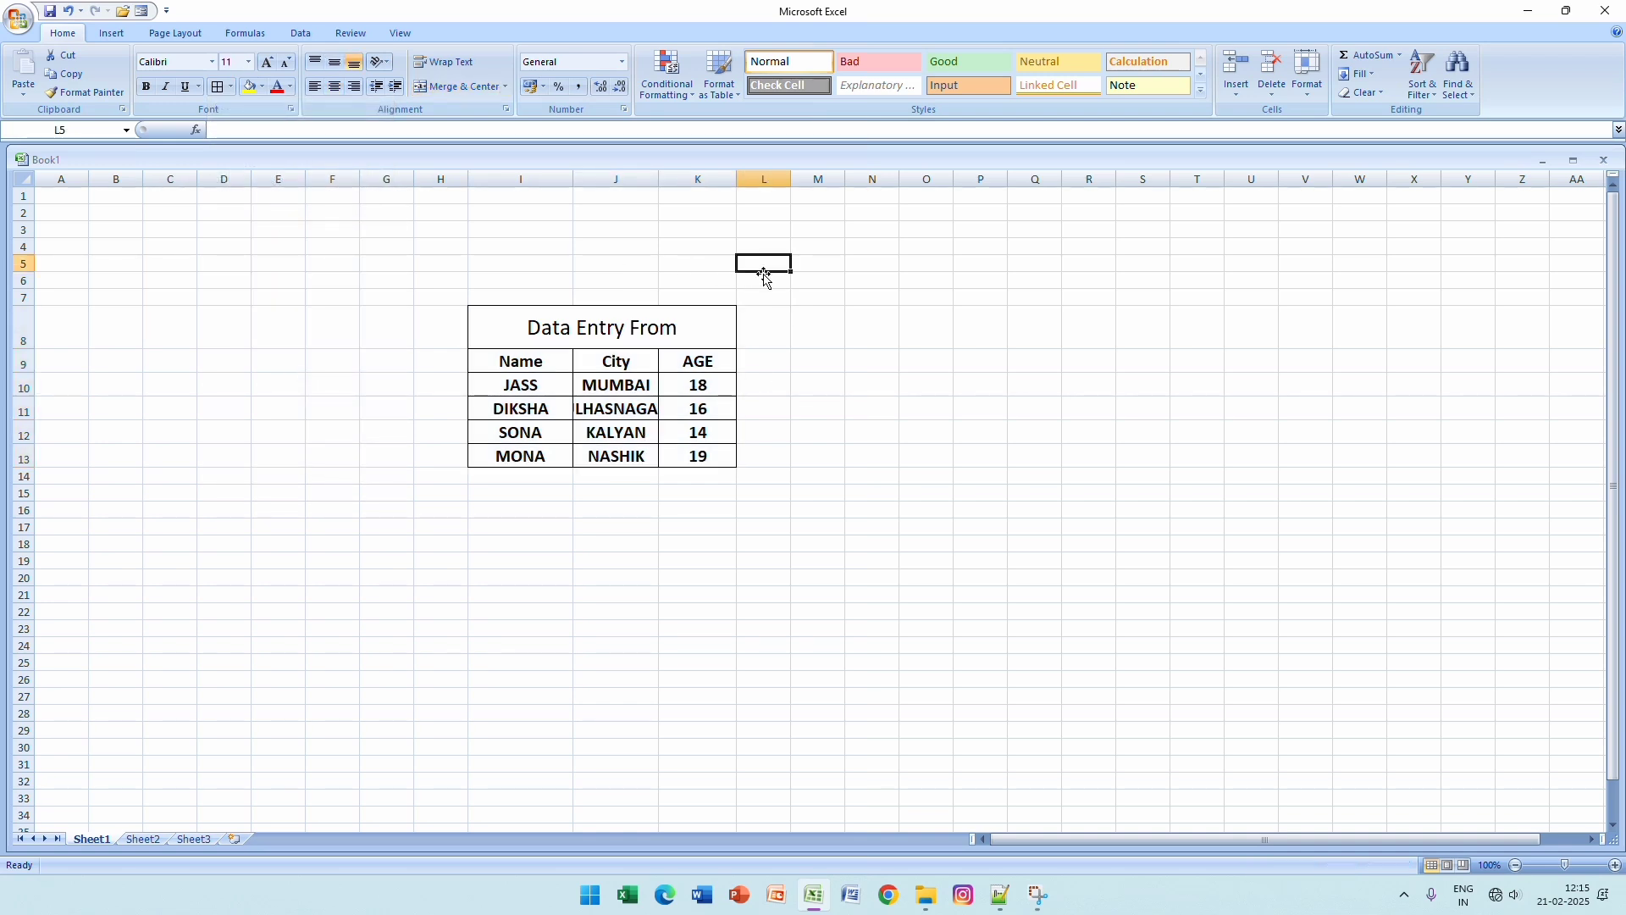
{"action": "left_click", "coordinate": [605, 525]}
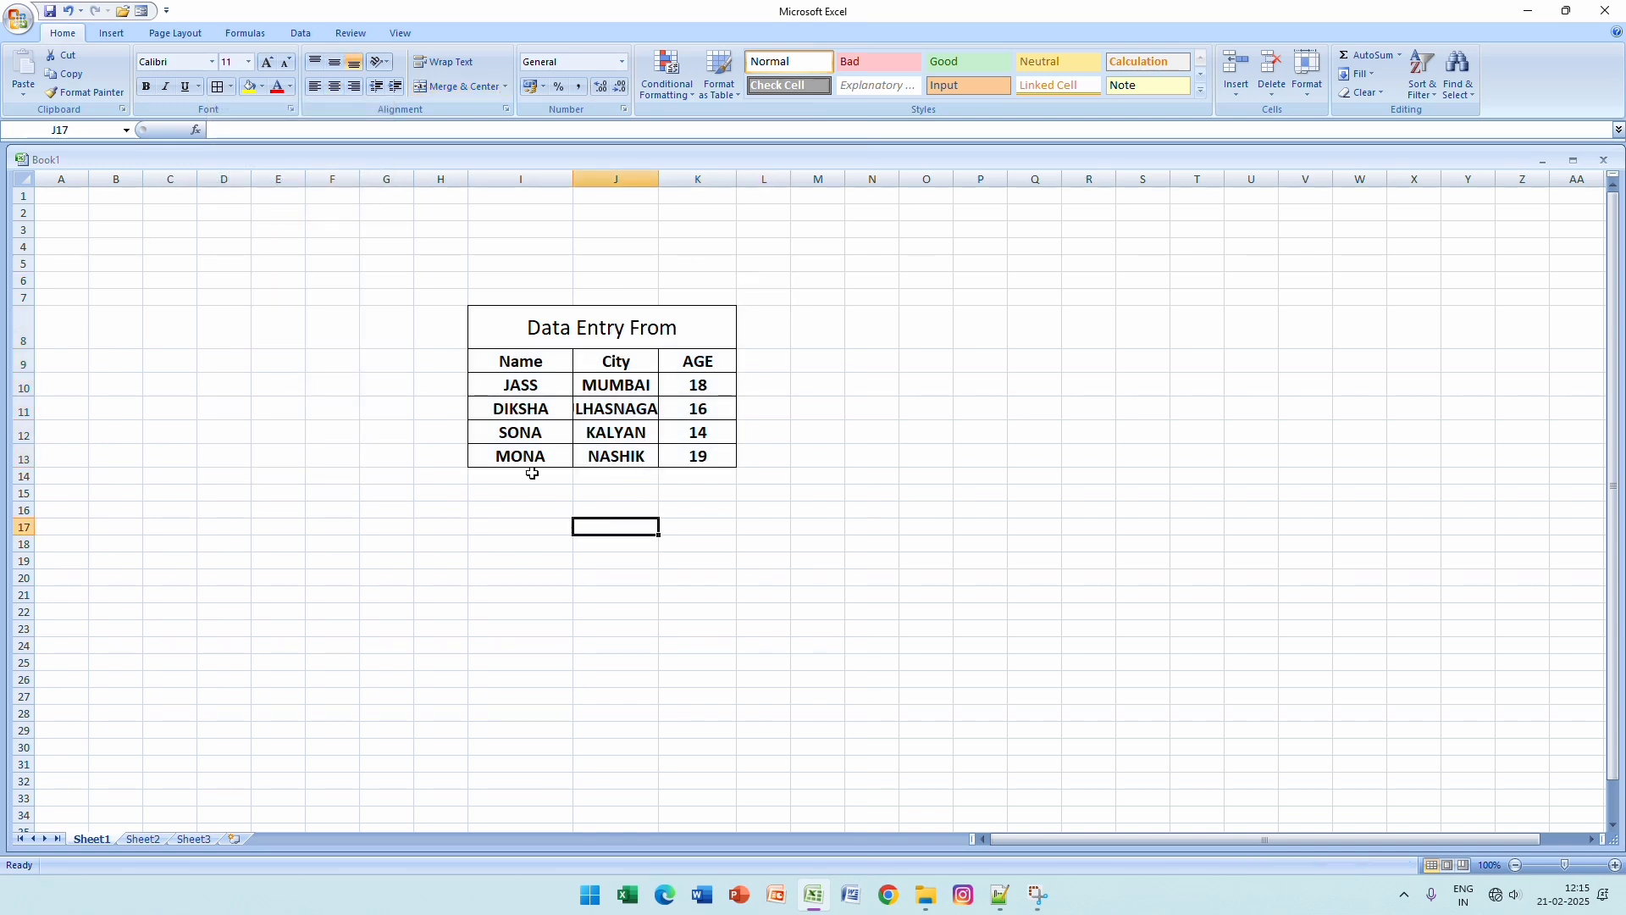